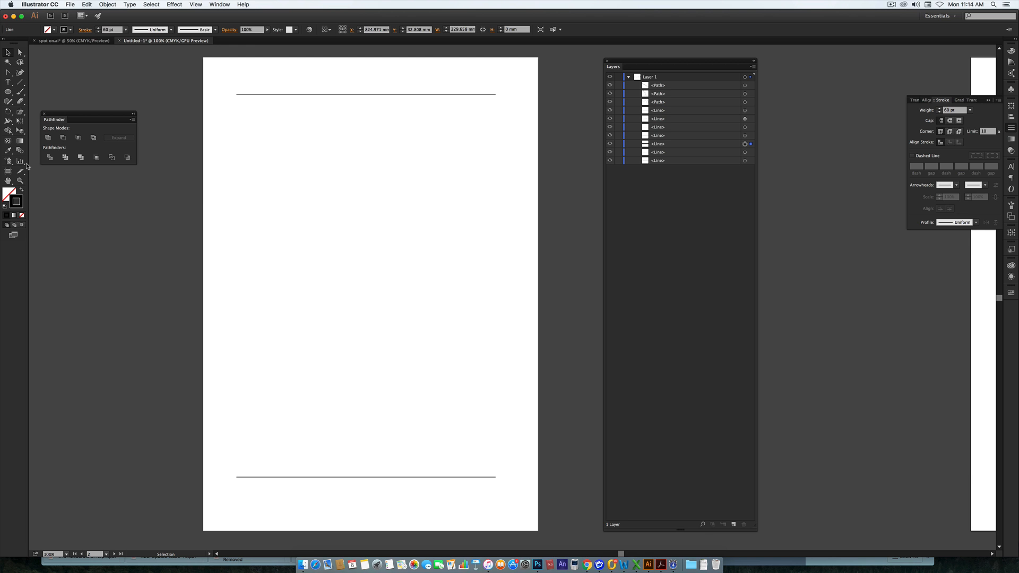
- Blend the artboard's upper and lower thin horizontal lines by joining their right endpoints with the Blend tool
key(w)
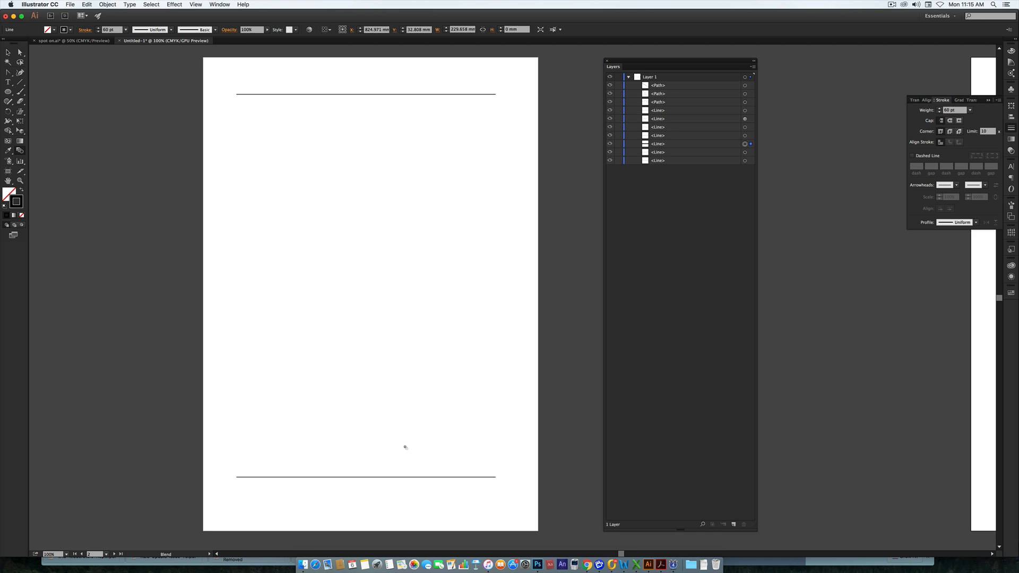
click(496, 94)
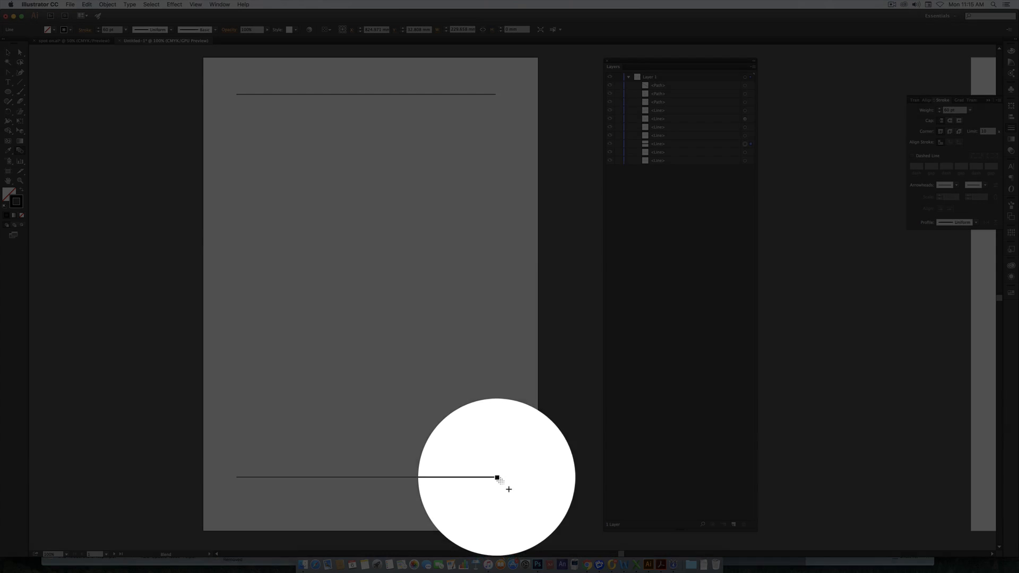
click(497, 478)
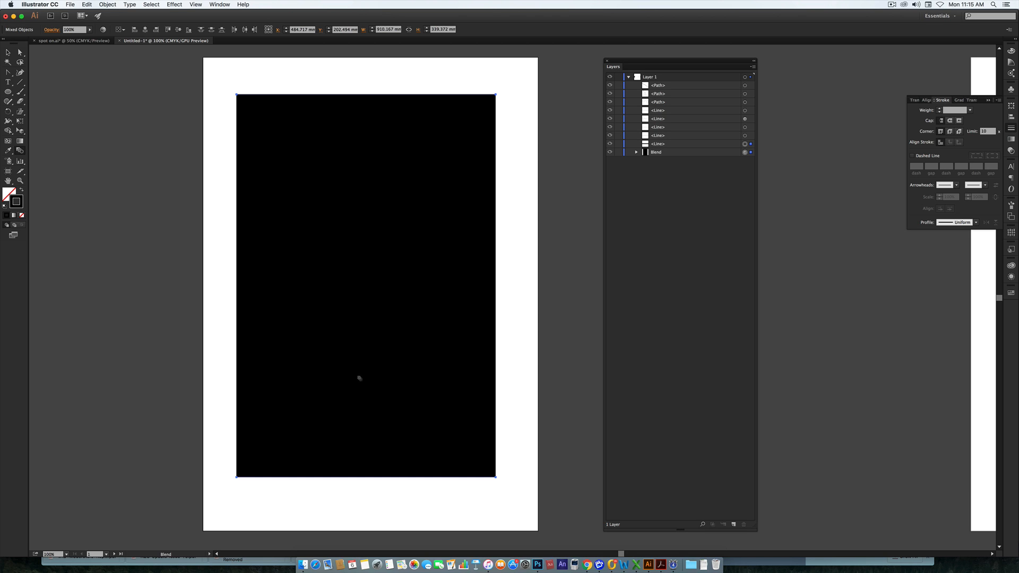
- Set the blend of the two thin lines to Specified Steps with 4 steps, with the preview enabled
double_click(22, 153)
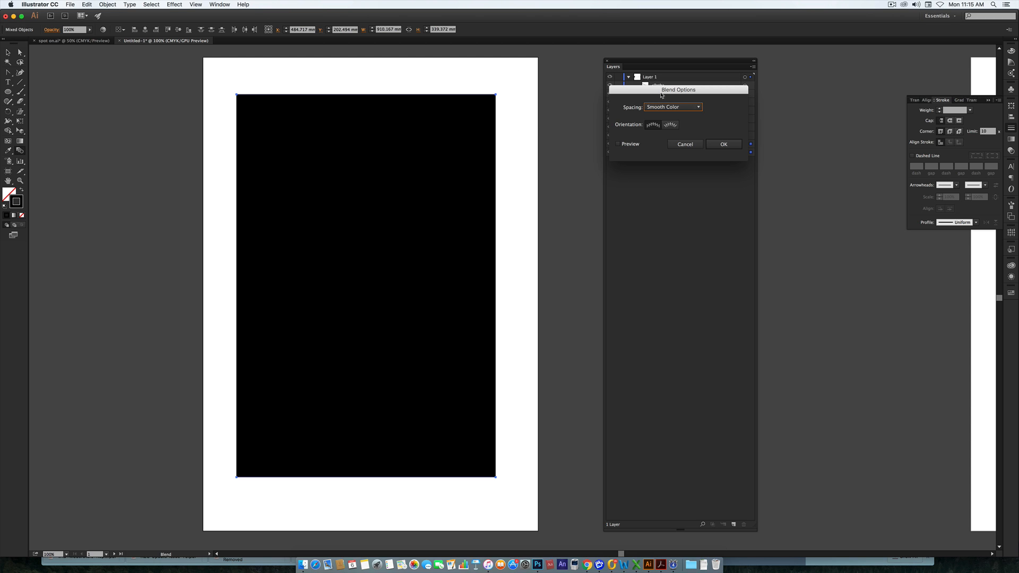
drag(662, 95, 388, 152)
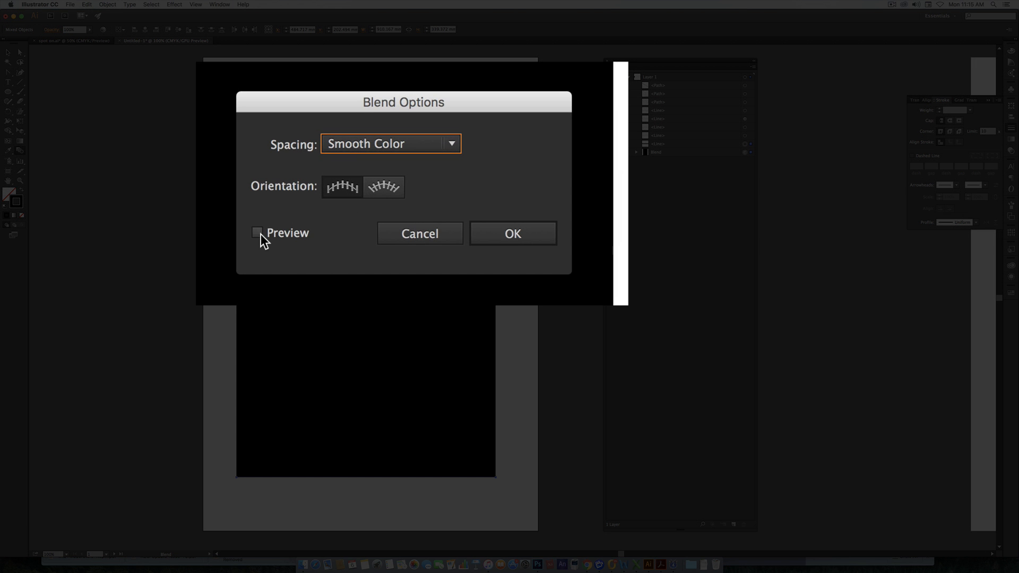
click(257, 234)
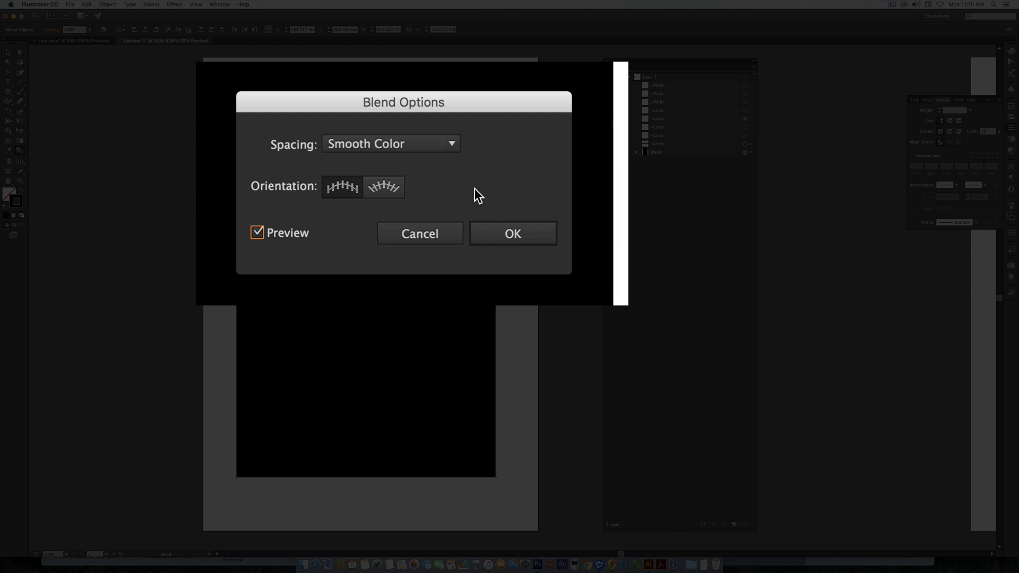
click(451, 142)
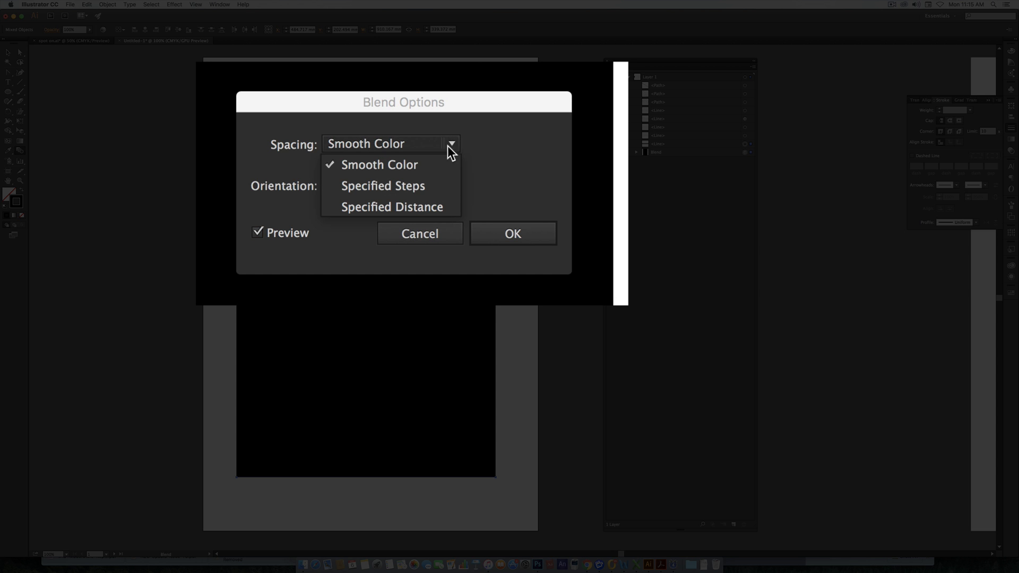
click(405, 186)
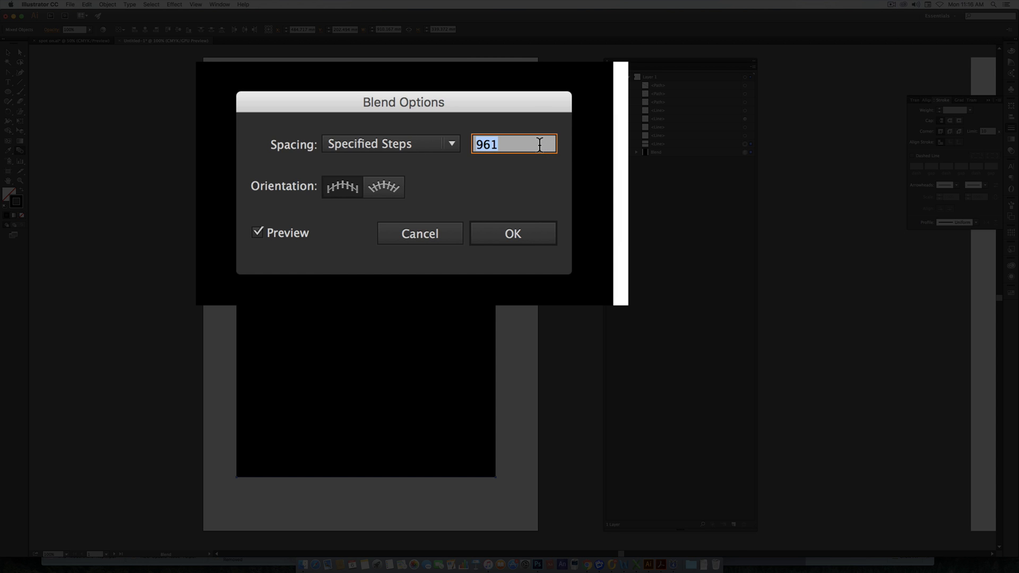
text(4)
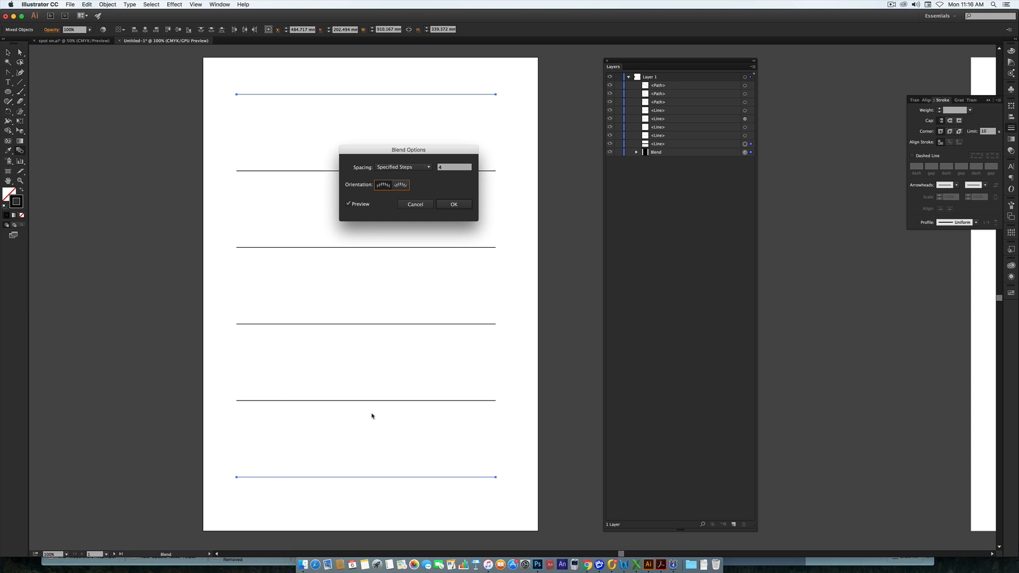
click(453, 205)
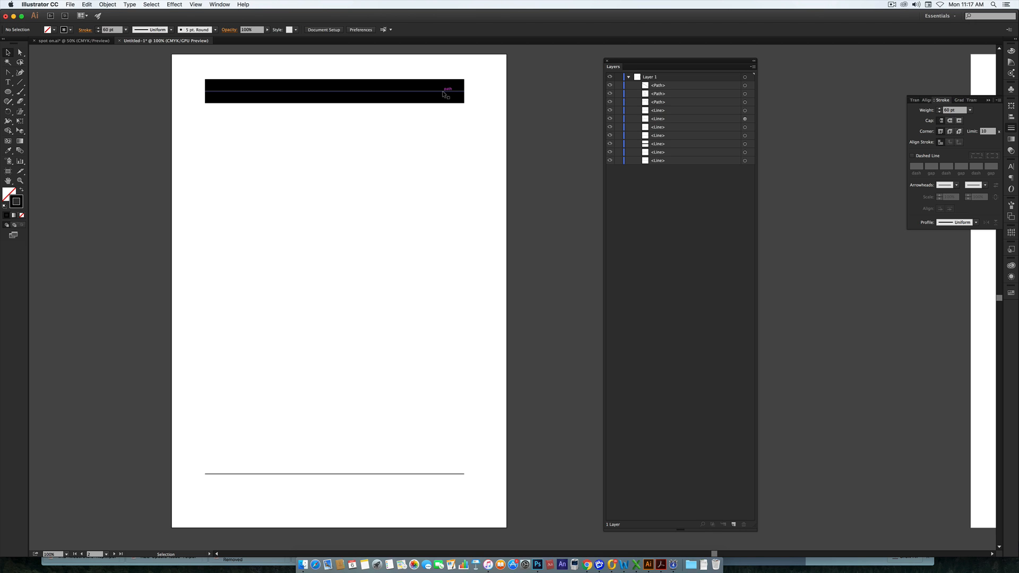
- Blend the thick line near the artboard's upper edge with the thin line near its lower edge
click(443, 94)
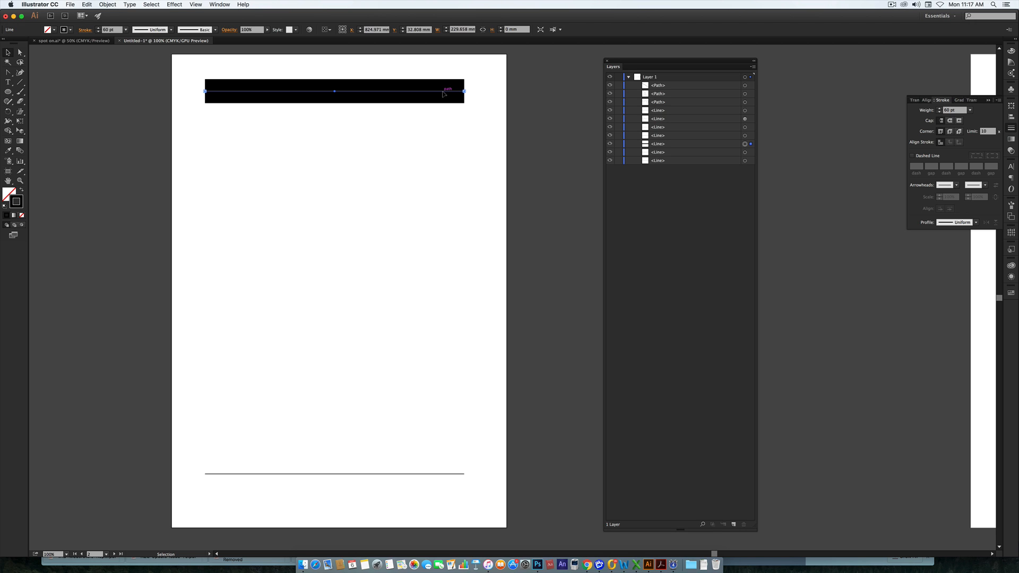
click(385, 473)
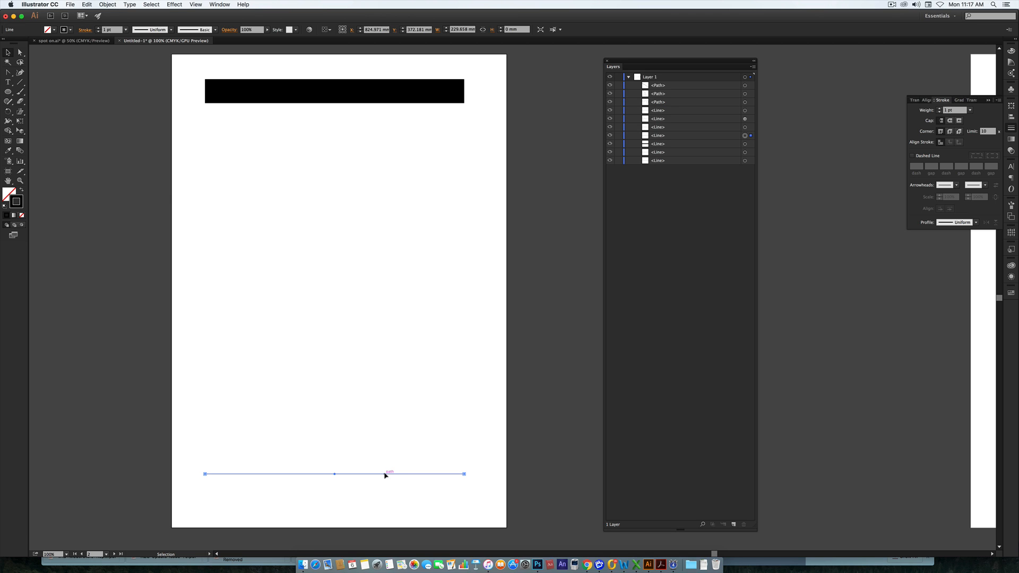
click(276, 247)
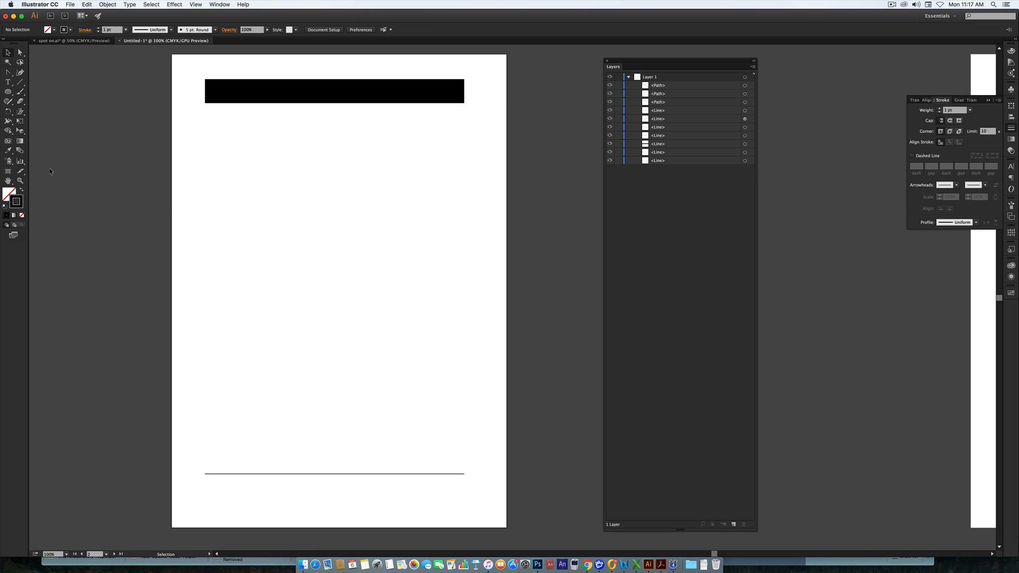
click(20, 151)
click(465, 474)
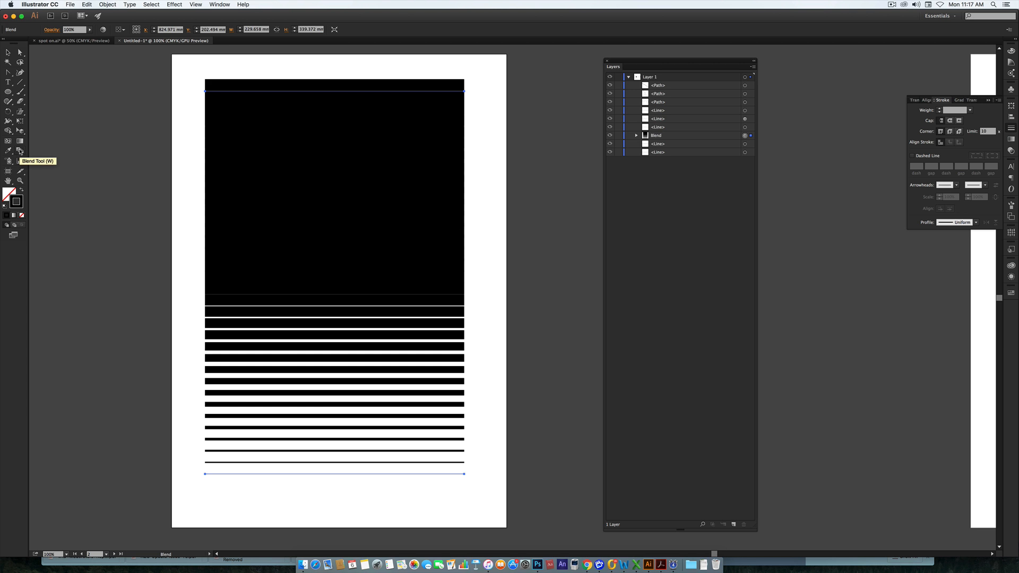
- Set the thick-to-thin blend's spacing to Specified Steps with 20 steps and enable the preview
double_click(19, 151)
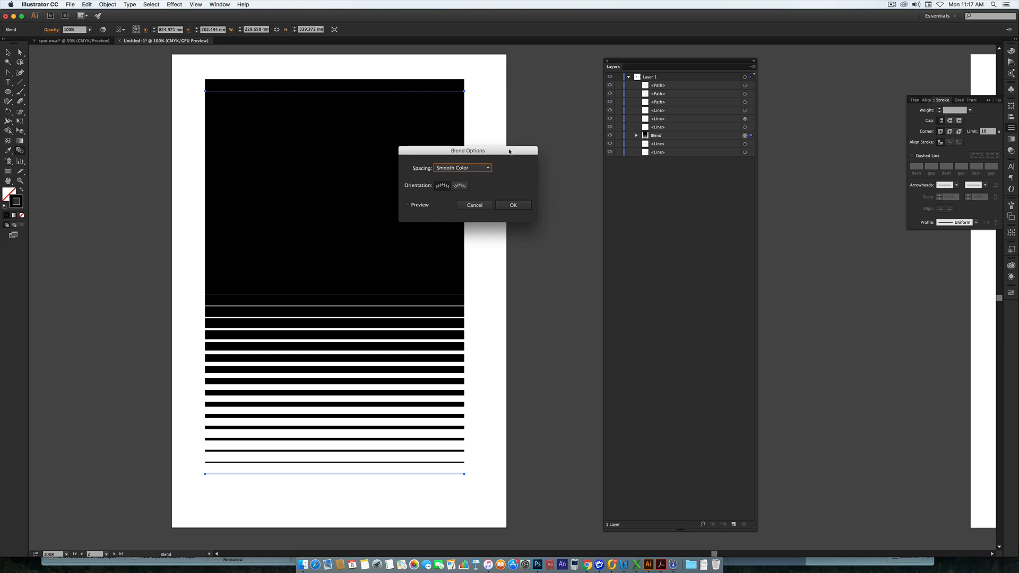
drag(509, 152, 584, 142)
click(538, 159)
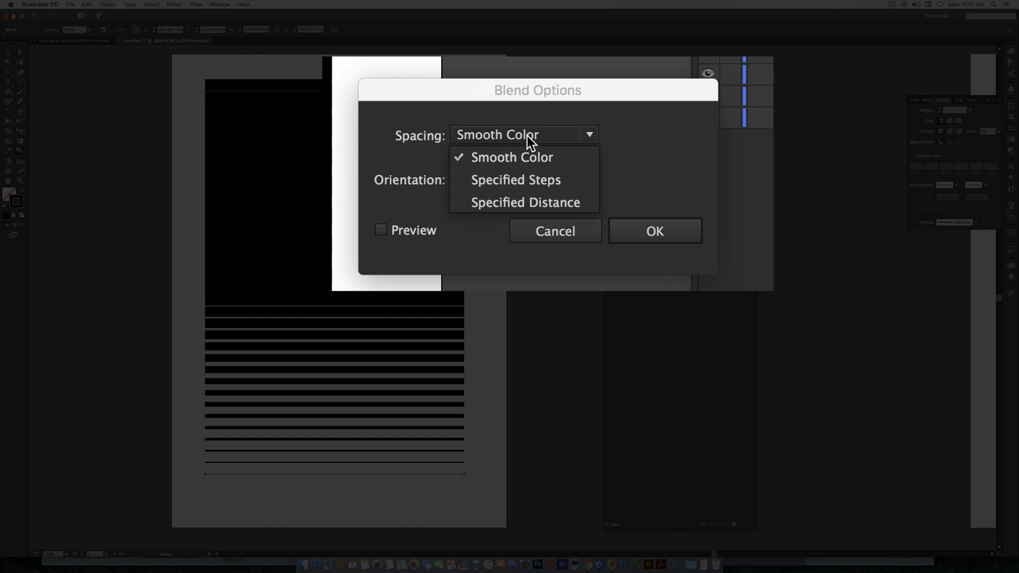
click(534, 179)
click(381, 231)
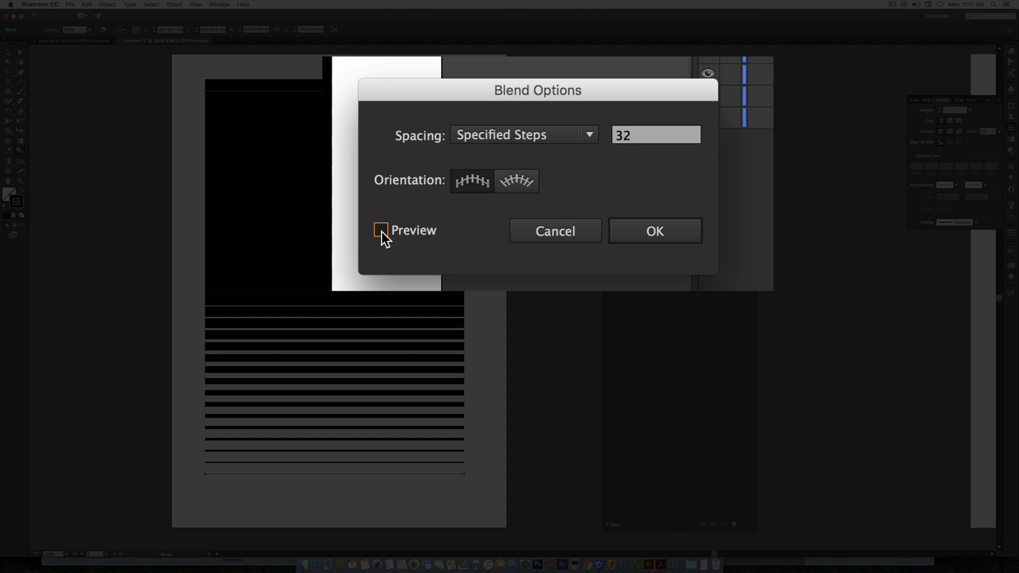
click(645, 133)
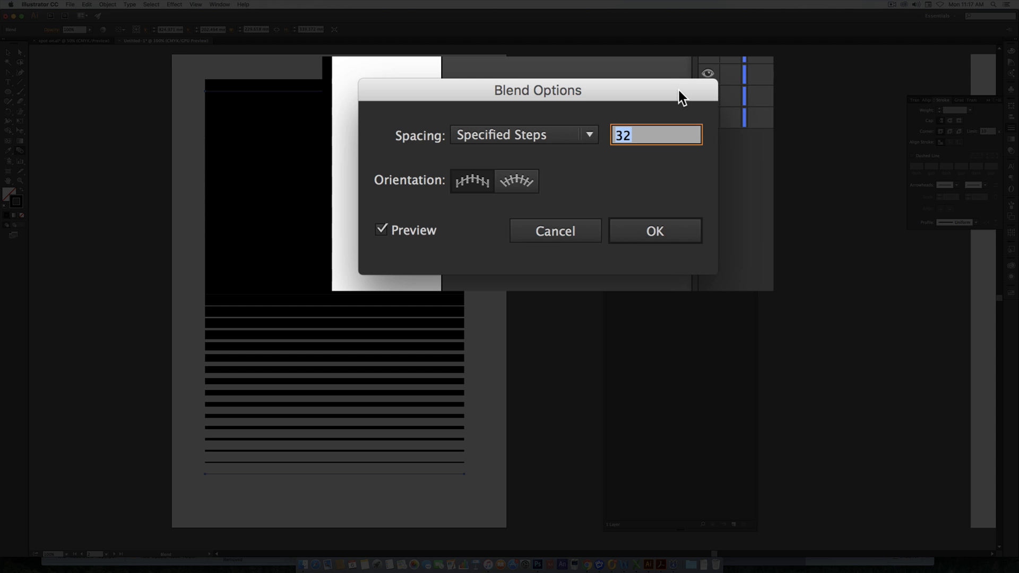
text(20)
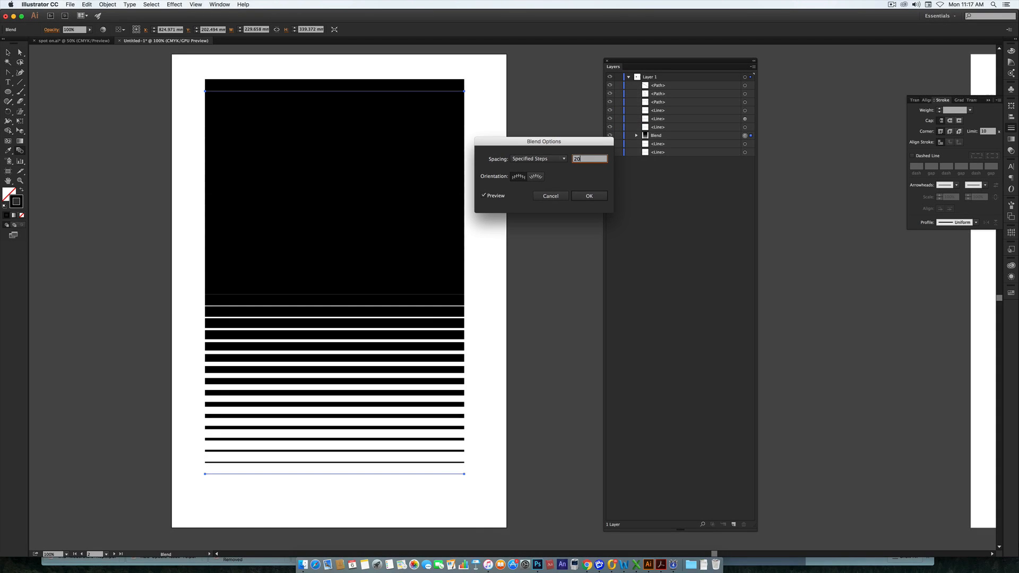
key(Tab)
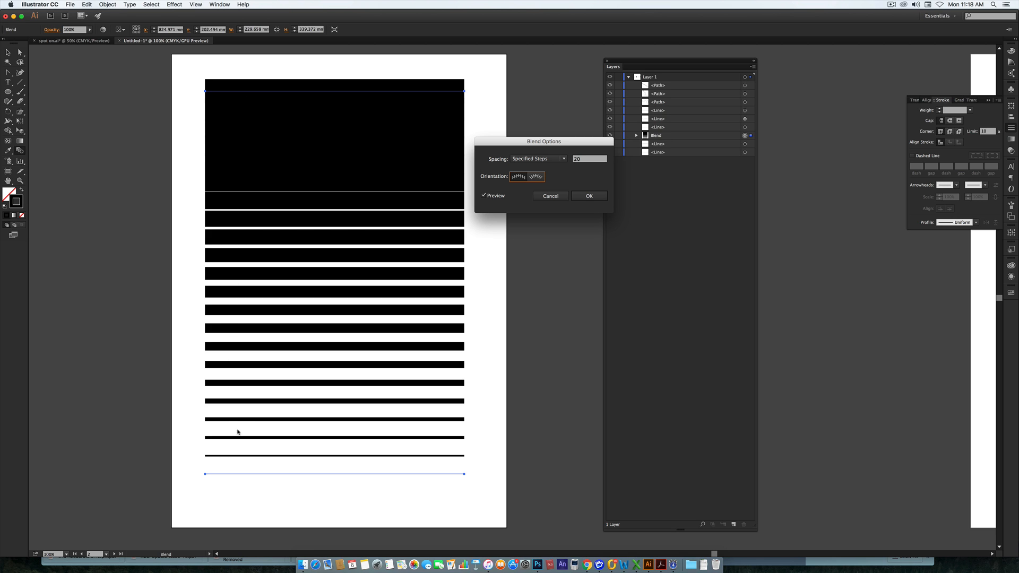
- Set the thick-to-thin blend to 10 specified steps and apply the blend options
click(569, 161)
text(10)
key(Tab)
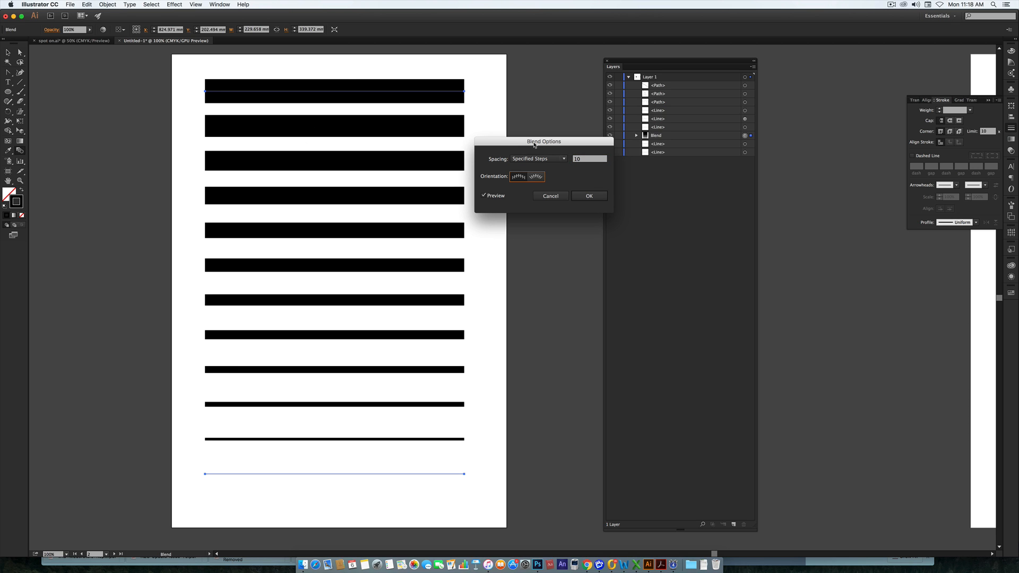
drag(535, 145, 526, 72)
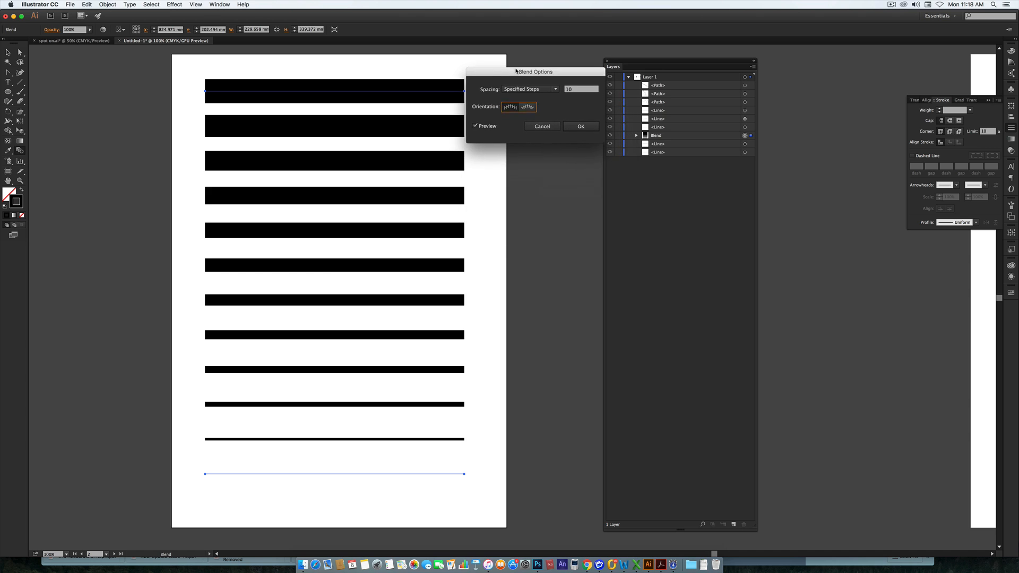
click(581, 127)
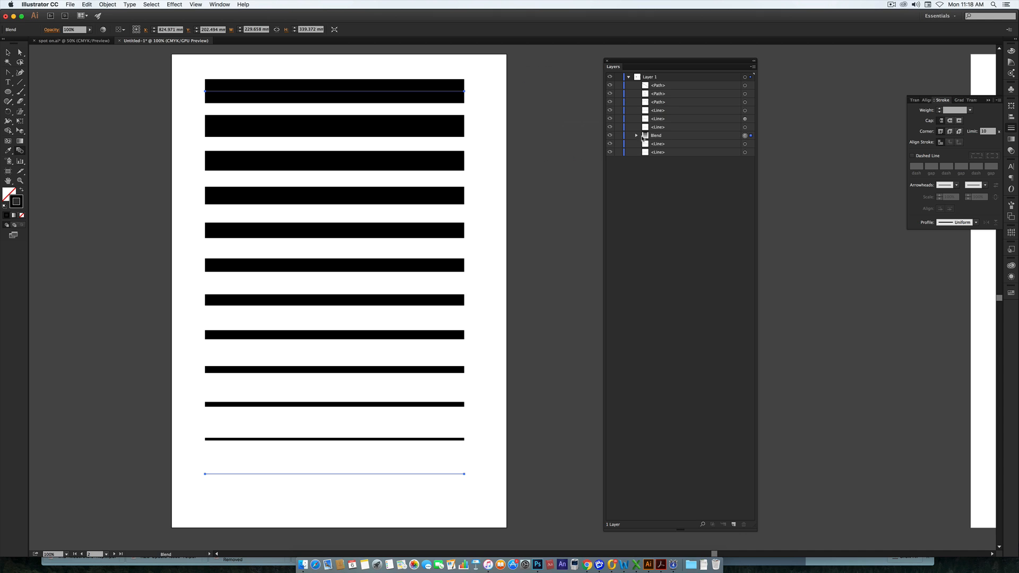
- Expand the blend's layer entry, select its upper line and set that line's stroke weight to 10 pt
click(702, 137)
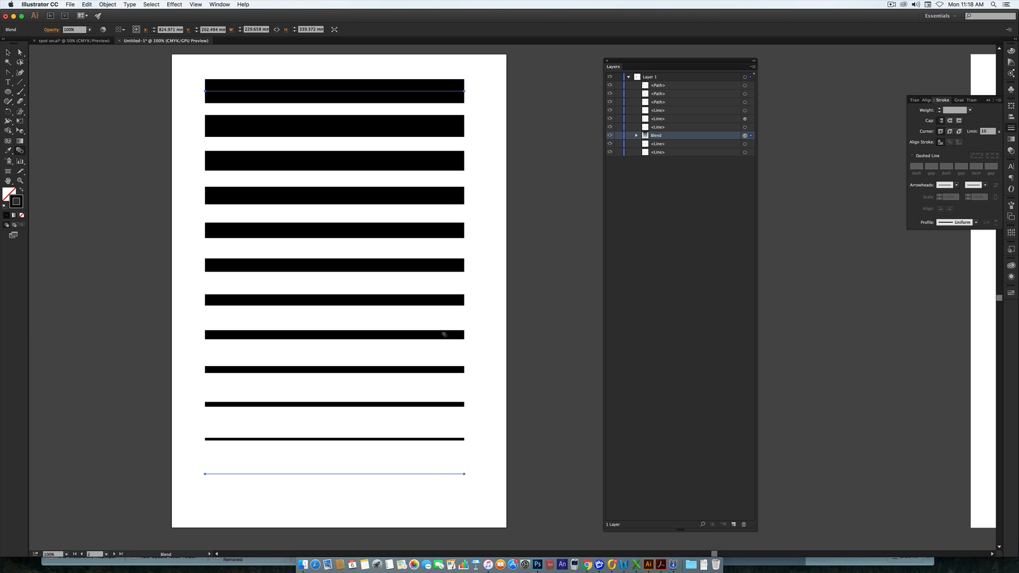
click(635, 136)
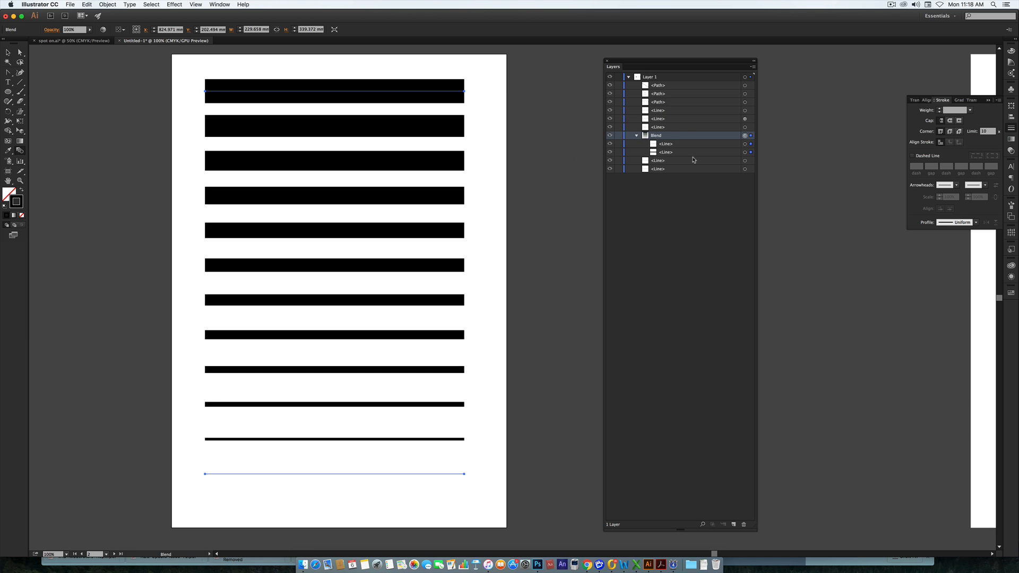
click(751, 153)
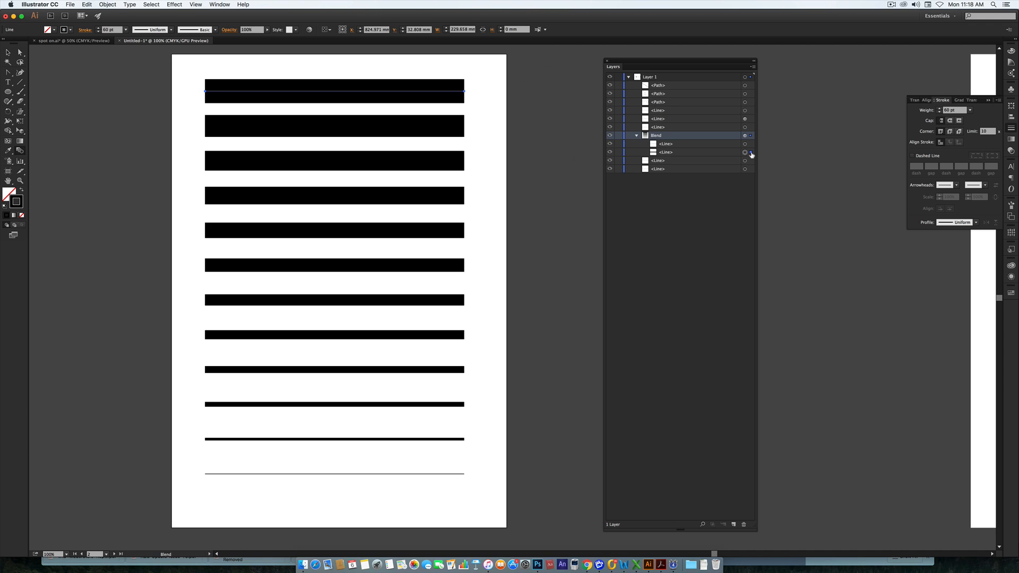
click(970, 110)
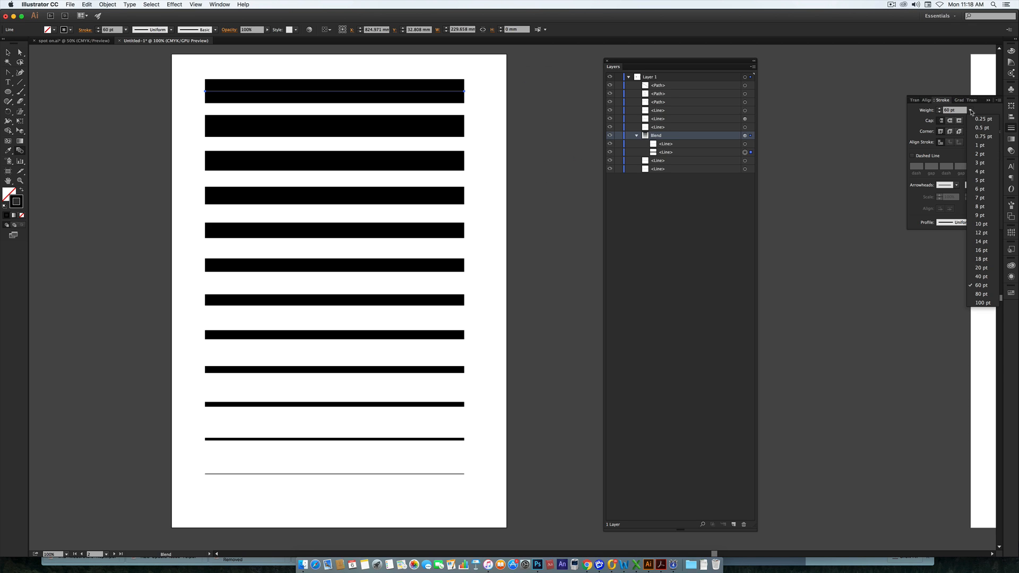
click(981, 224)
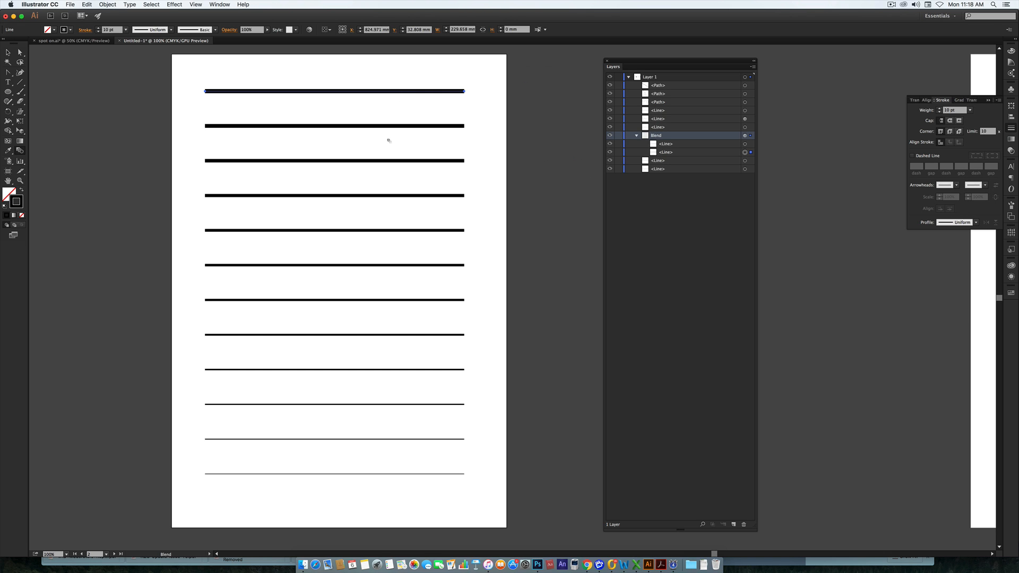
- Try a 100 pt stroke weight on the blend's upper line and set it back to 10 pt
click(970, 111)
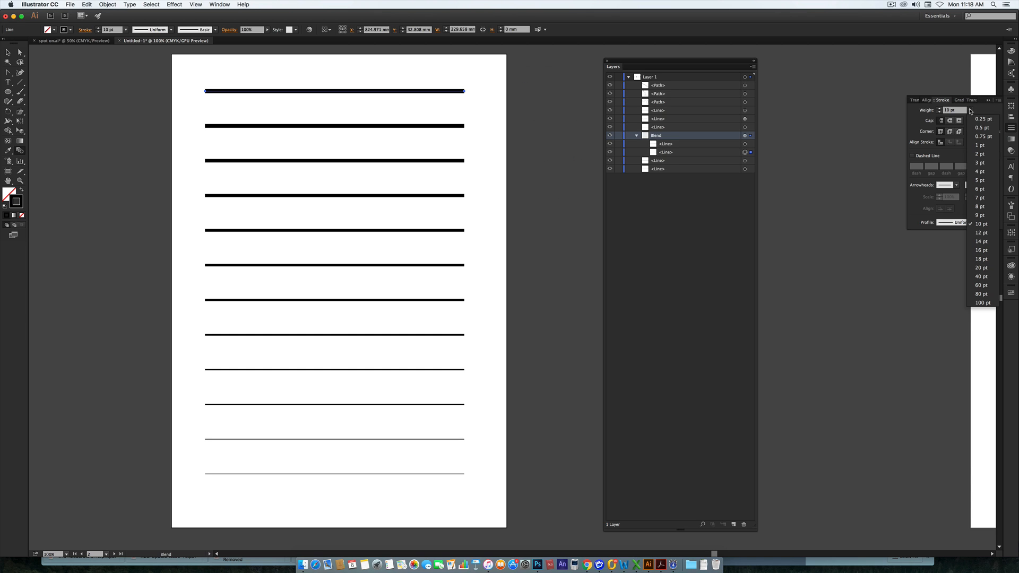
click(983, 303)
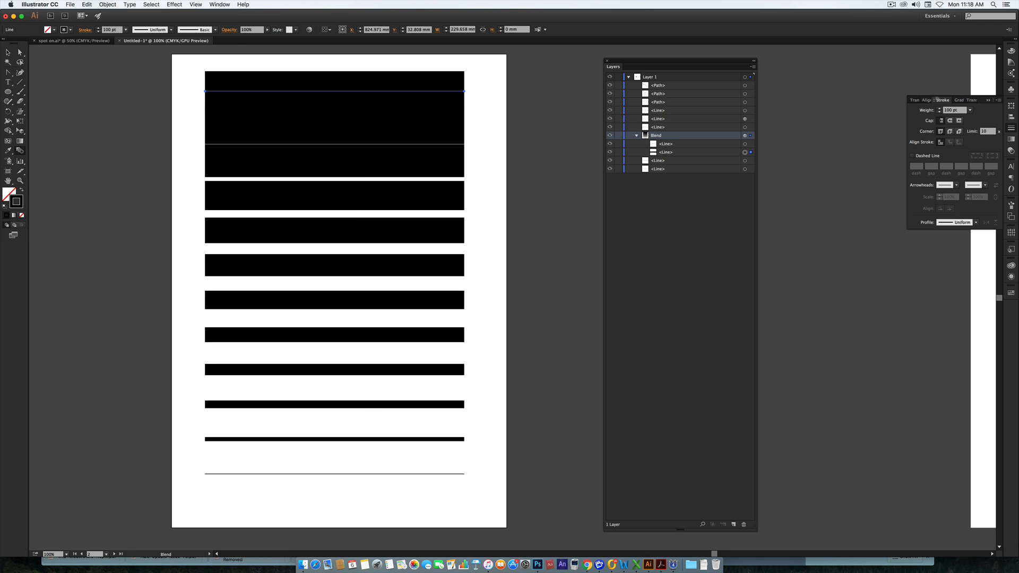
click(970, 110)
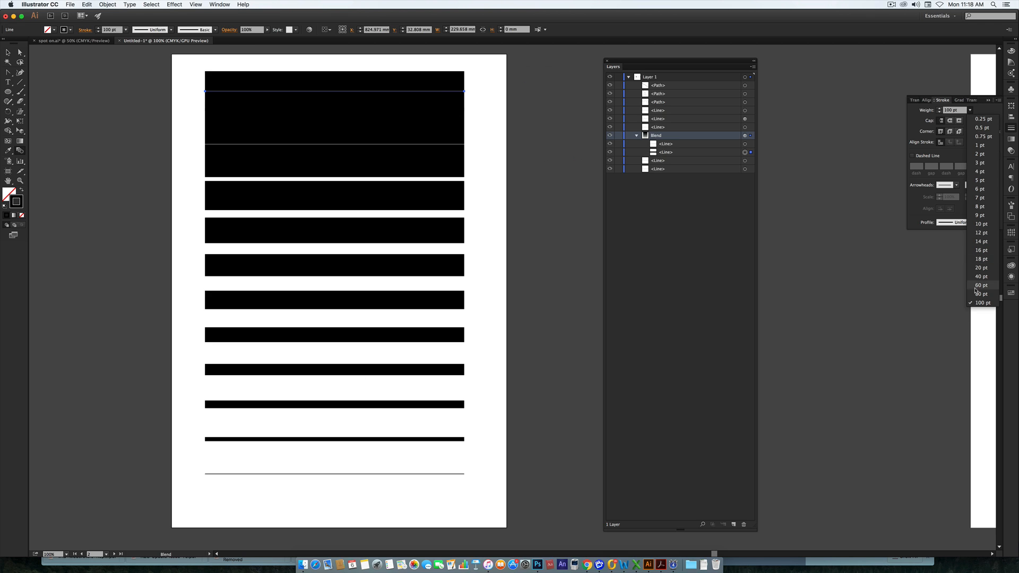
click(981, 224)
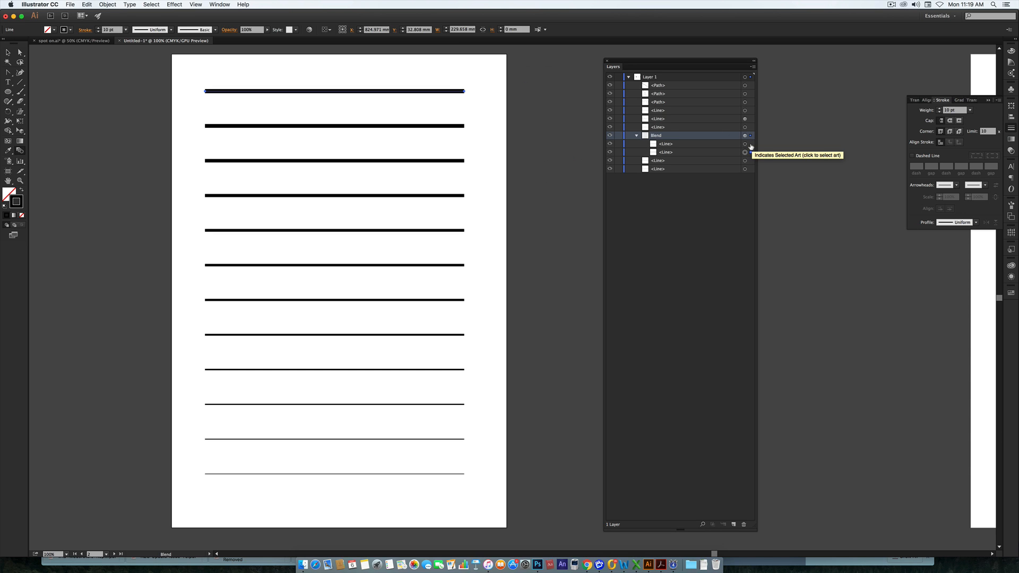
- Select the blend's lower line and shorten it from its right end to about 62 mm wide
click(751, 145)
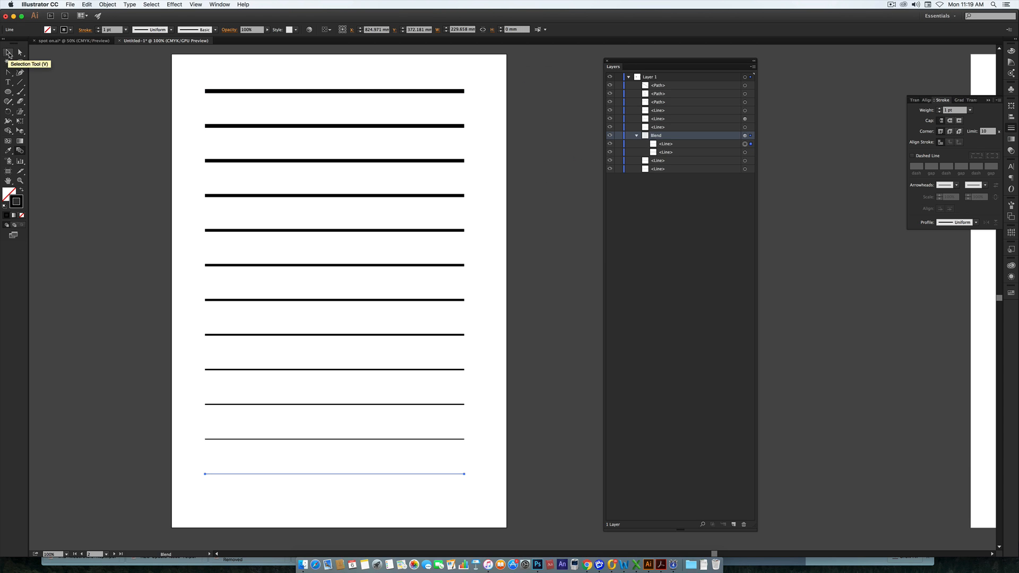
click(9, 53)
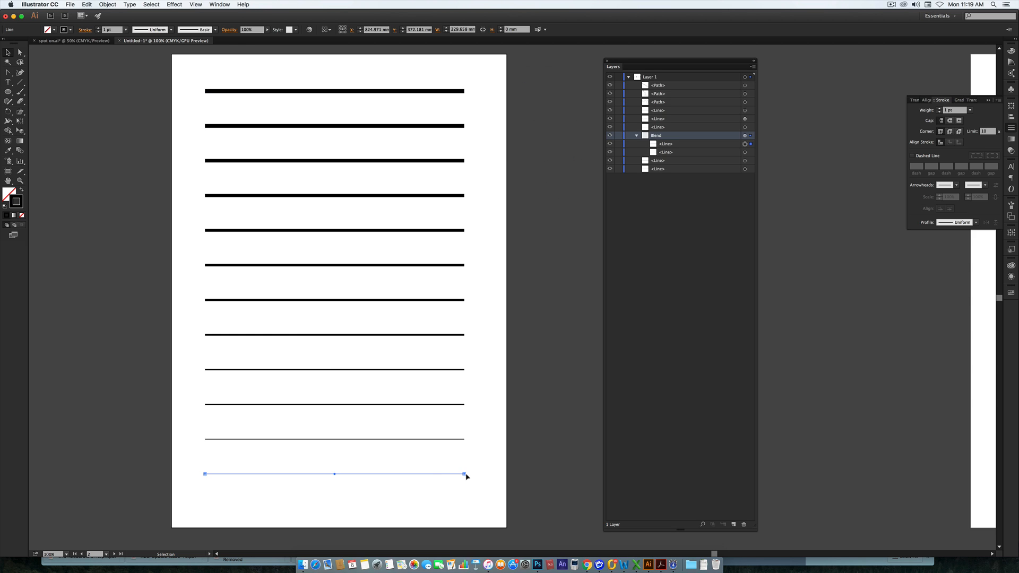
drag(465, 476, 275, 474)
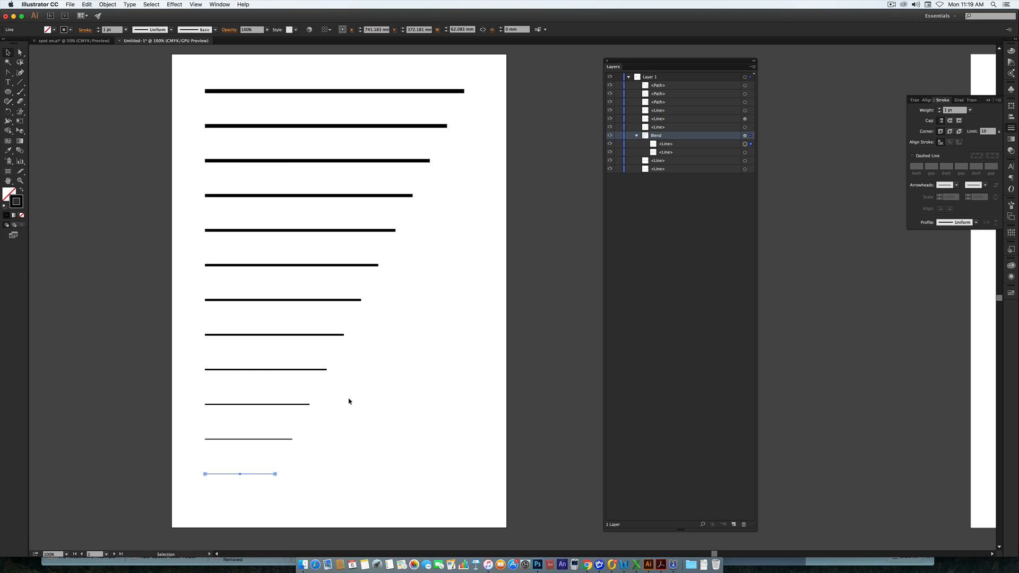
- Lengthen the blend's lower line from its right end to about 230 mm wide
drag(274, 474, 464, 474)
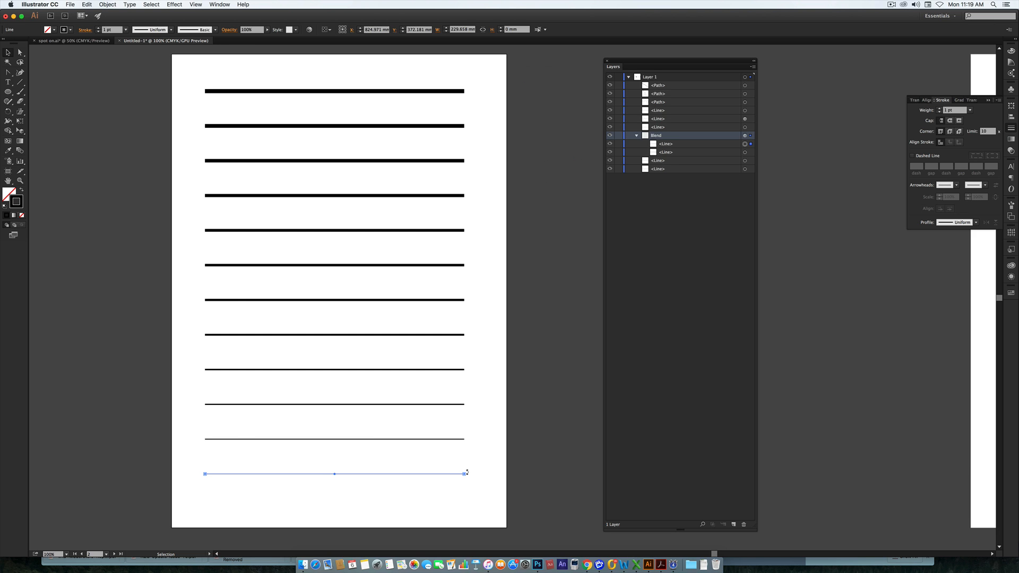
- Try rotating the blend's lower line about its centre and undo the rotation
drag(467, 472, 238, 384)
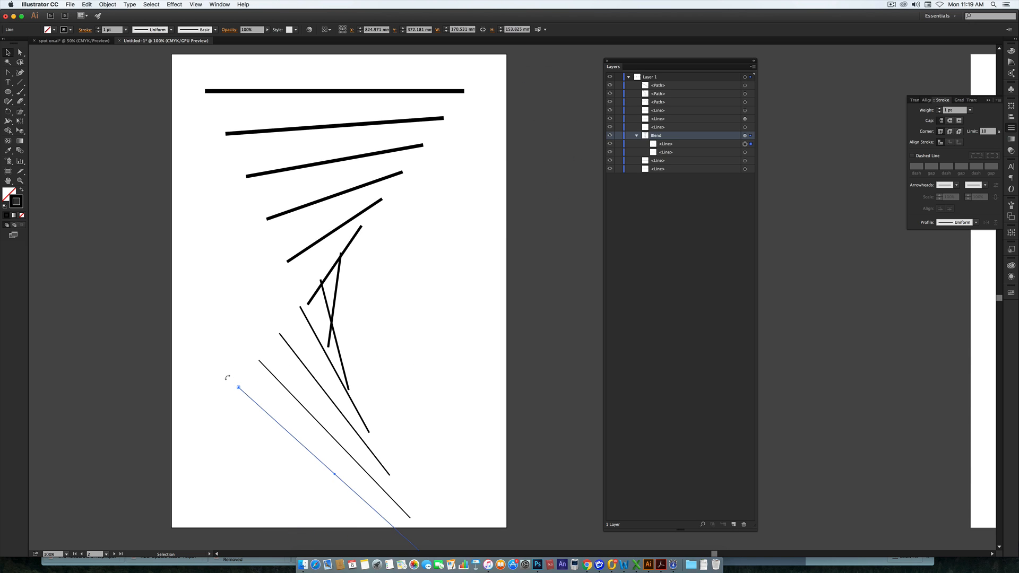
key(super+z)
key(super+z)
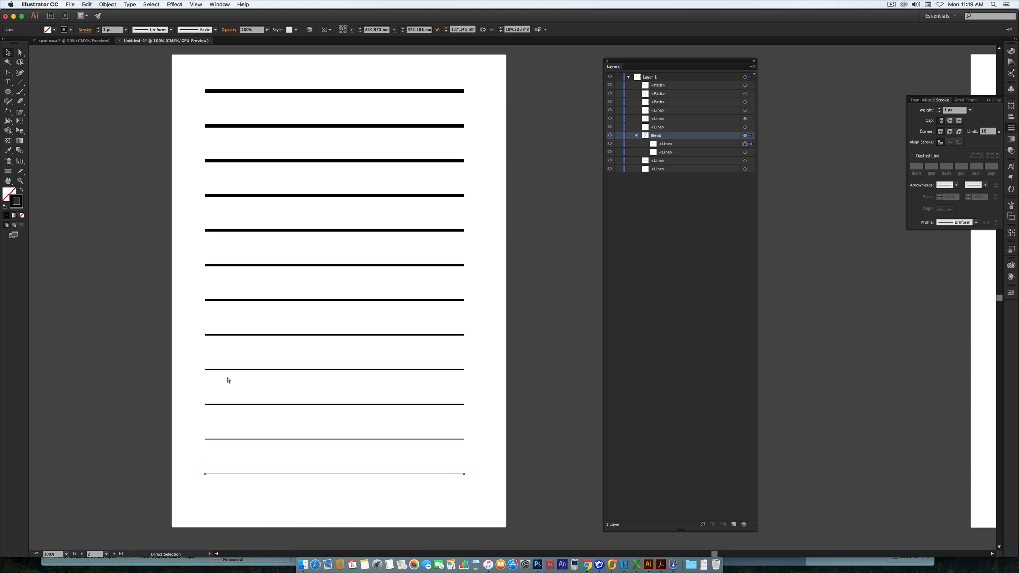
key(v)
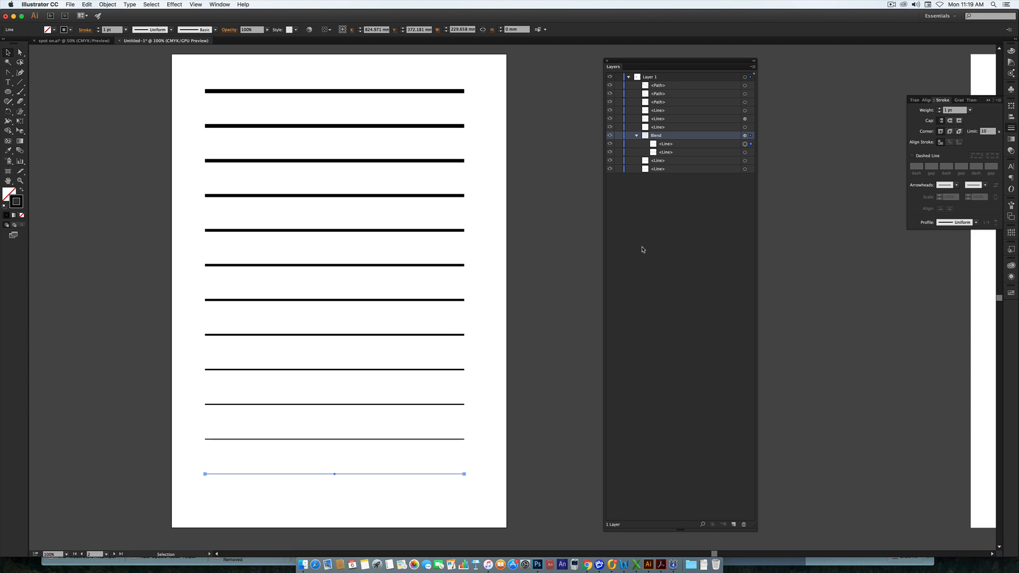
- Select the blend's upper line and set its stroke weight to 60 pt
click(750, 153)
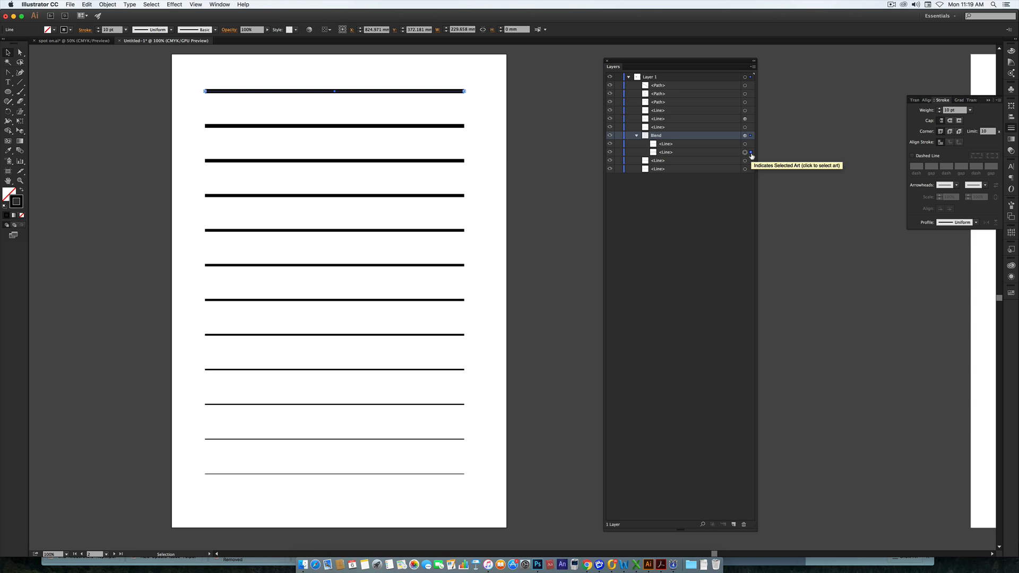
click(970, 110)
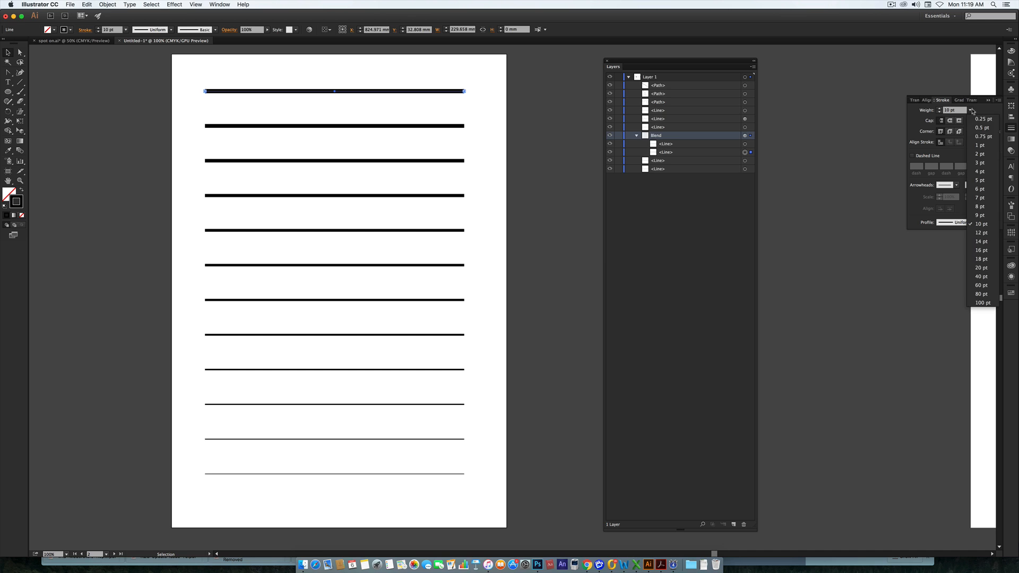
click(982, 285)
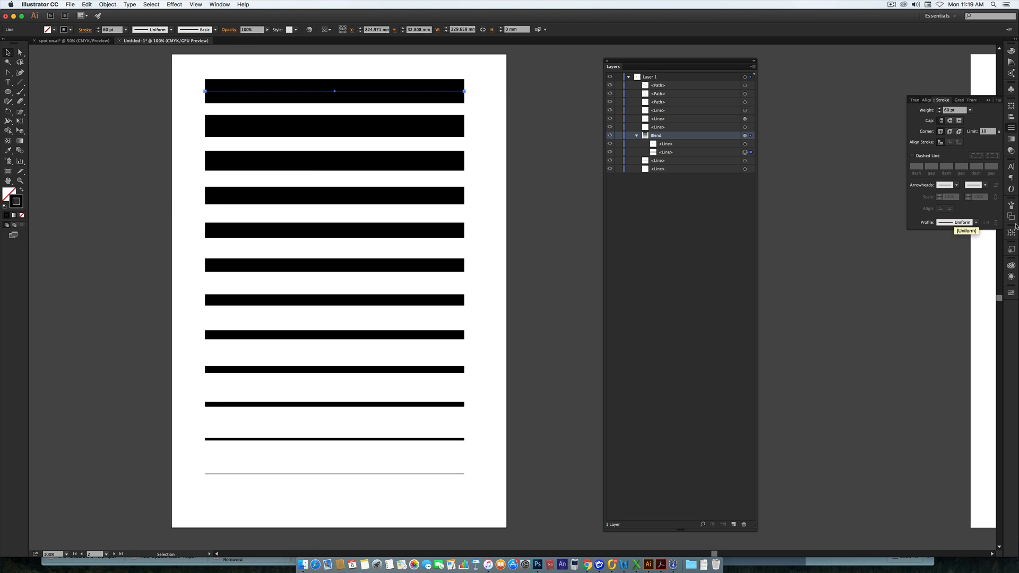
- Using swatches placed beside the layers, give the blend's upper line a red stroke and its lower line a dark blue stroke
click(1011, 293)
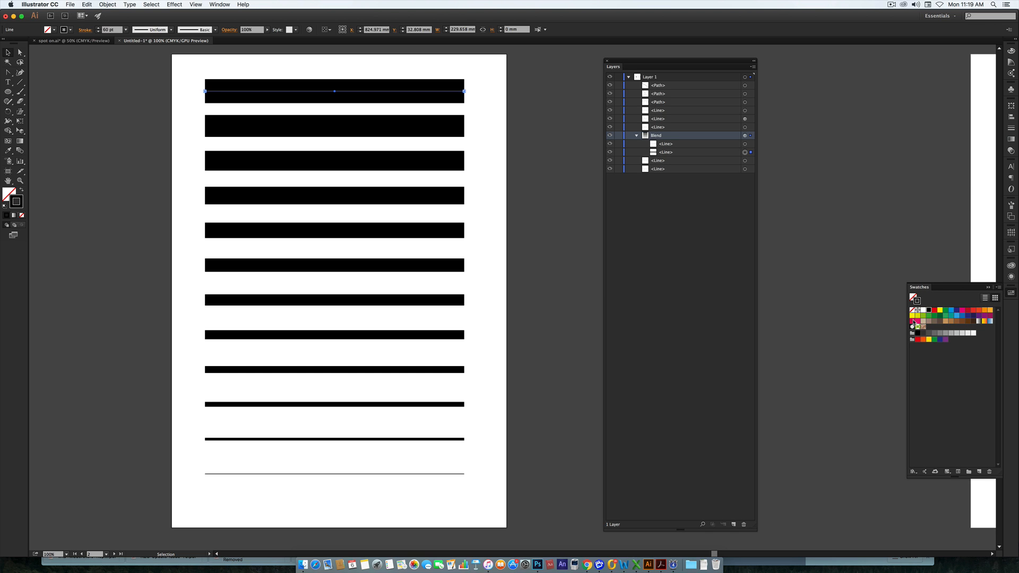
drag(924, 290, 778, 62)
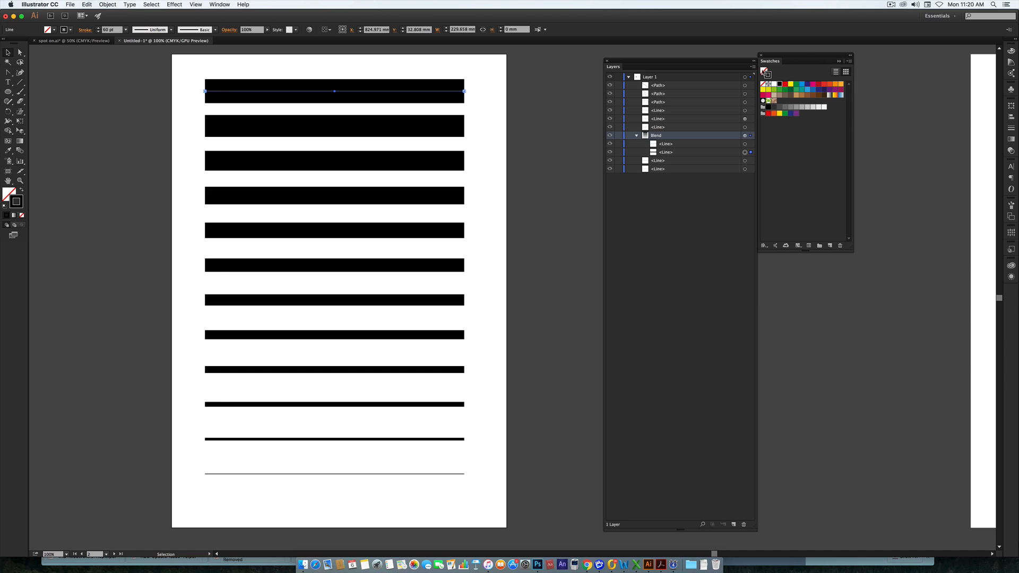
click(818, 84)
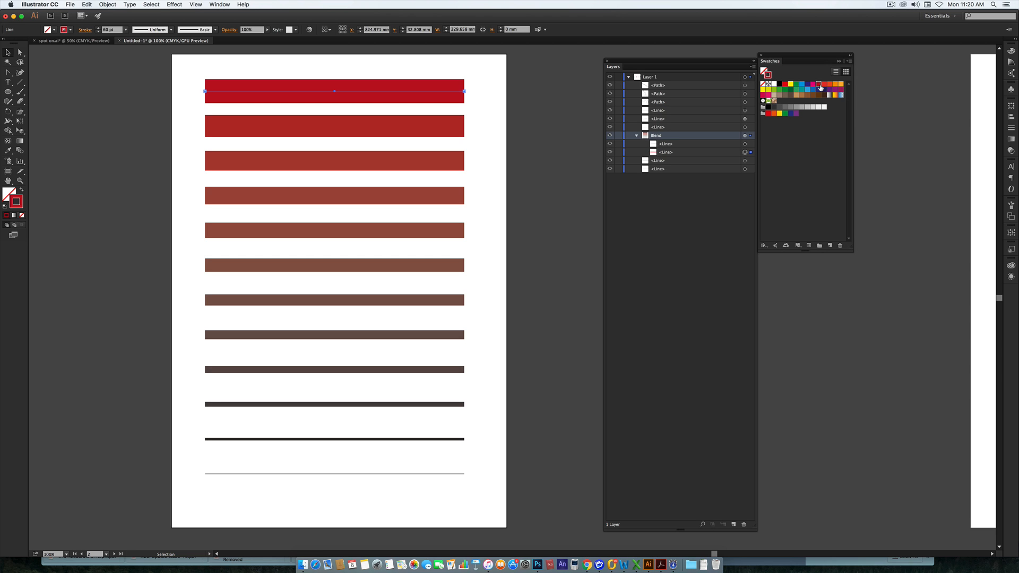
click(749, 146)
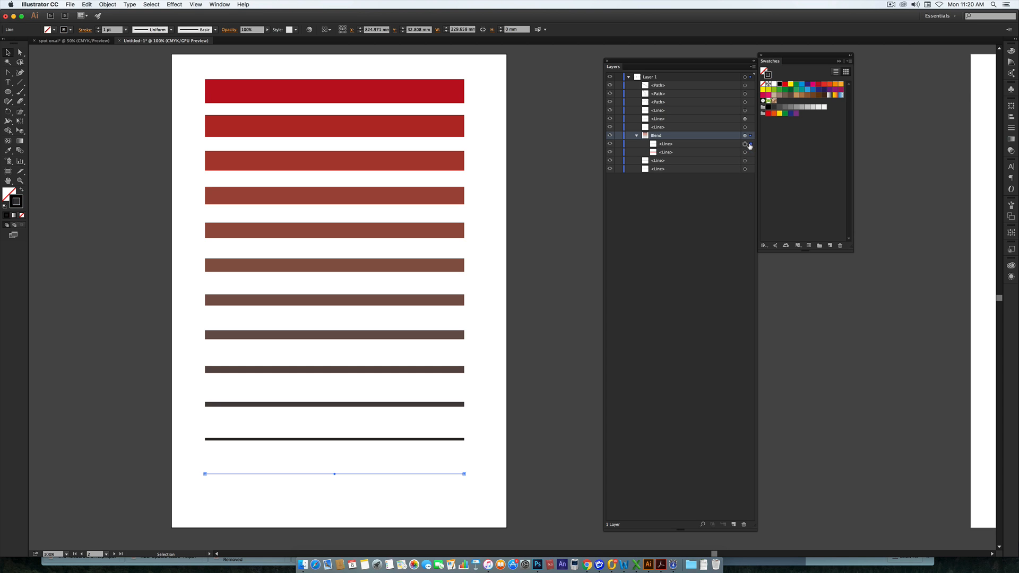
click(818, 90)
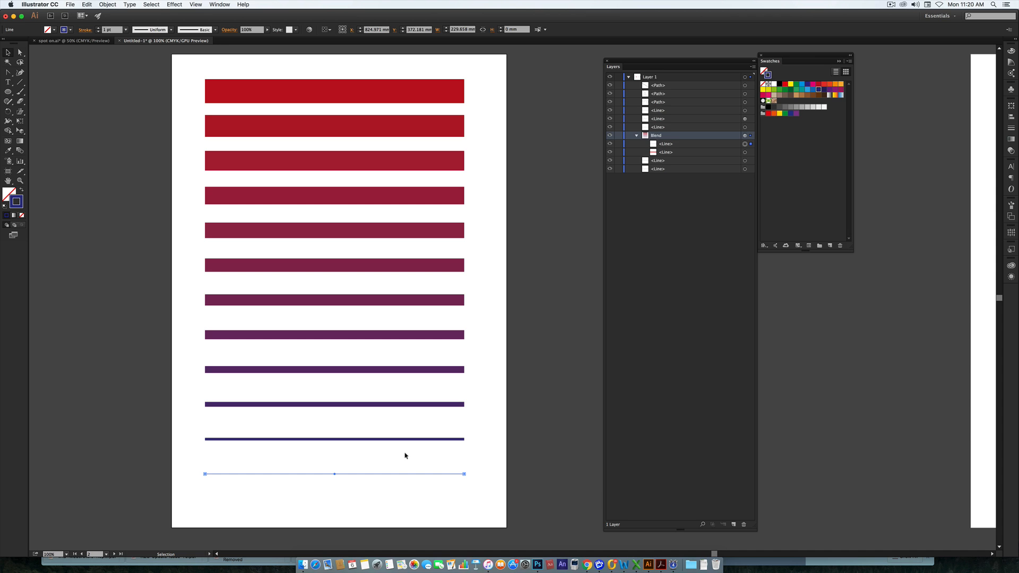
- Select the upper straight line, the wavy line and the lower straight line on the wave artboard and set blend options to 8 specified steps
key(space)
drag(542, 310, 86, 295)
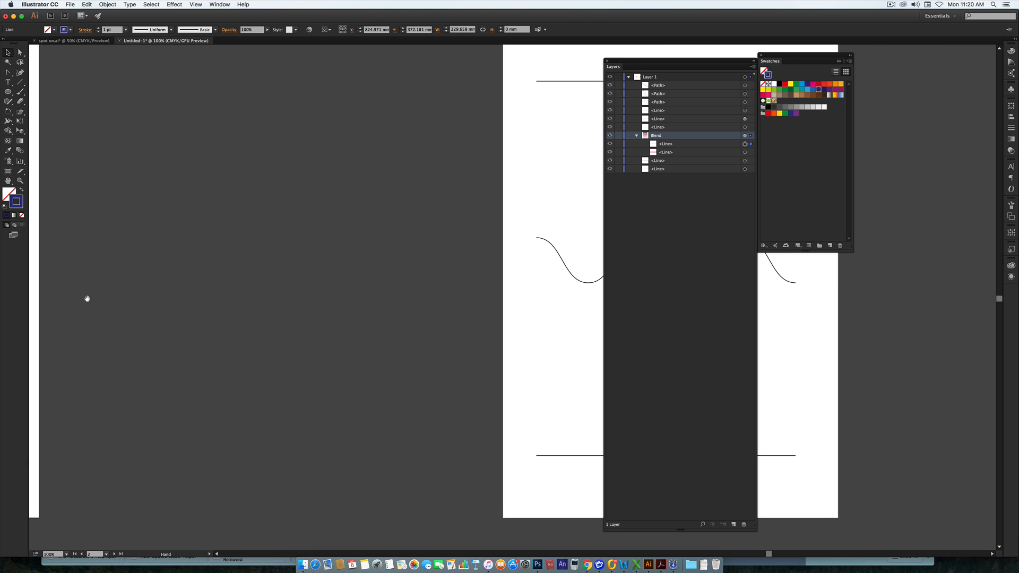
drag(398, 303, 69, 301)
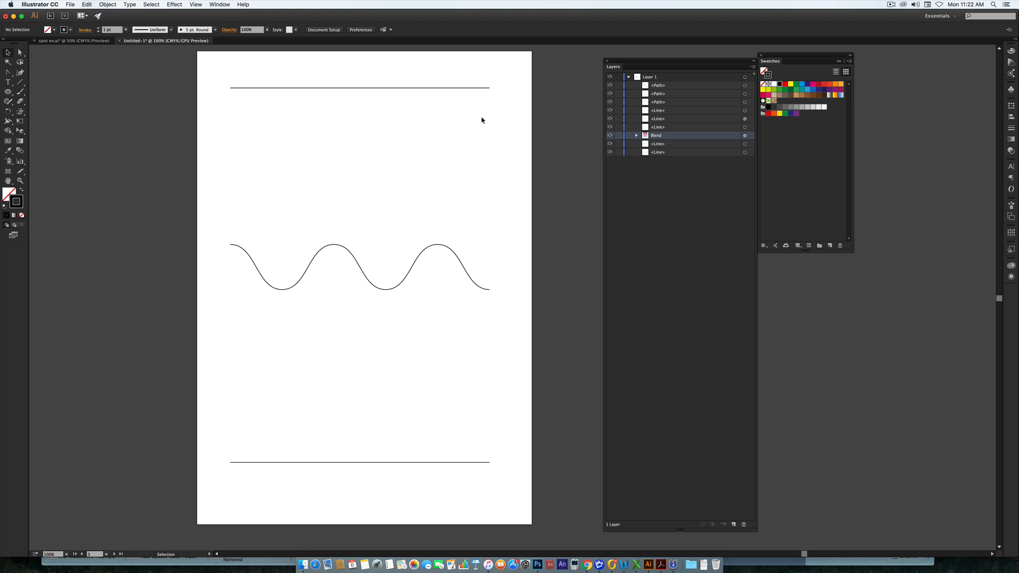
click(470, 89)
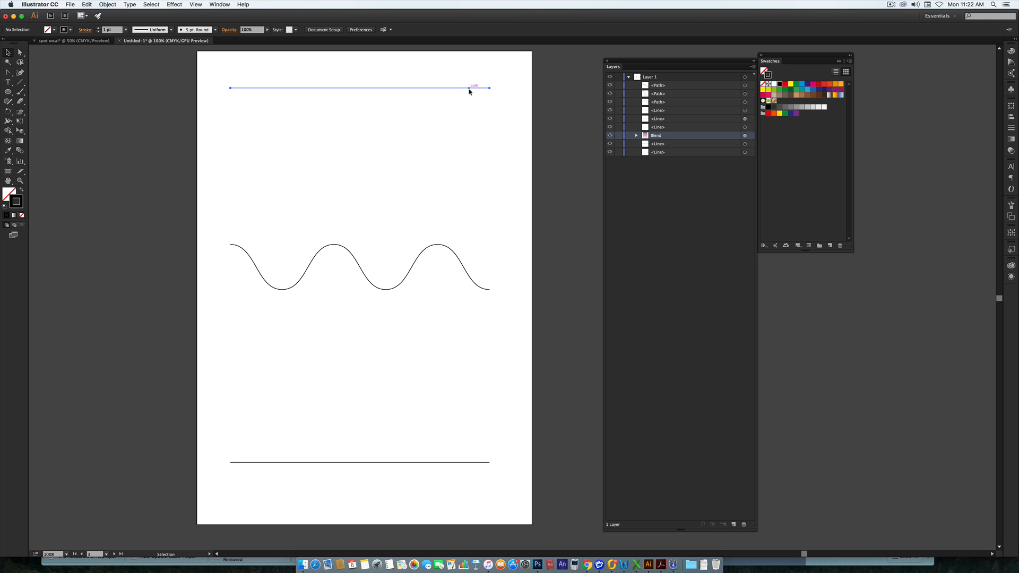
shift+click(445, 244)
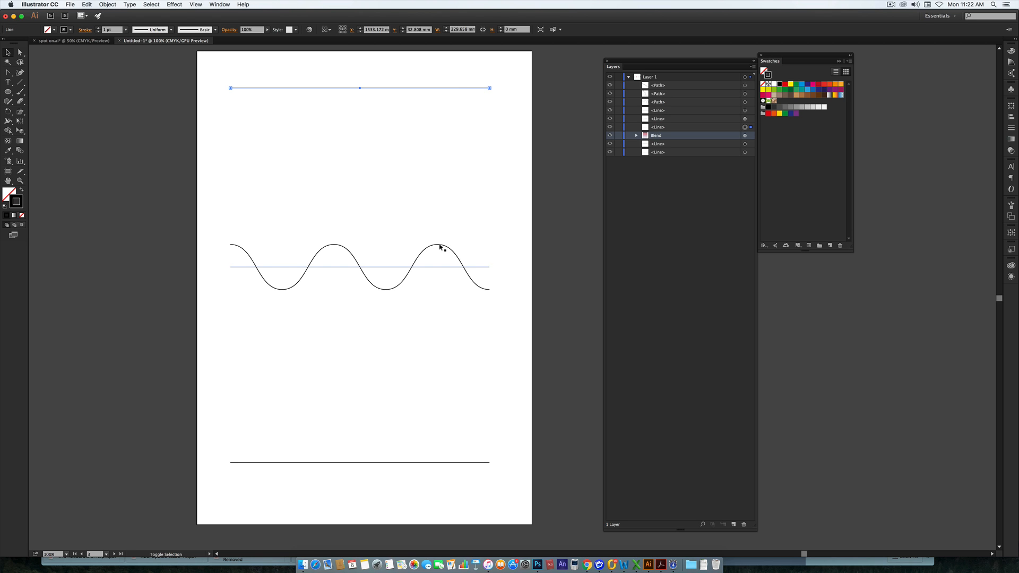
shift+click(457, 463)
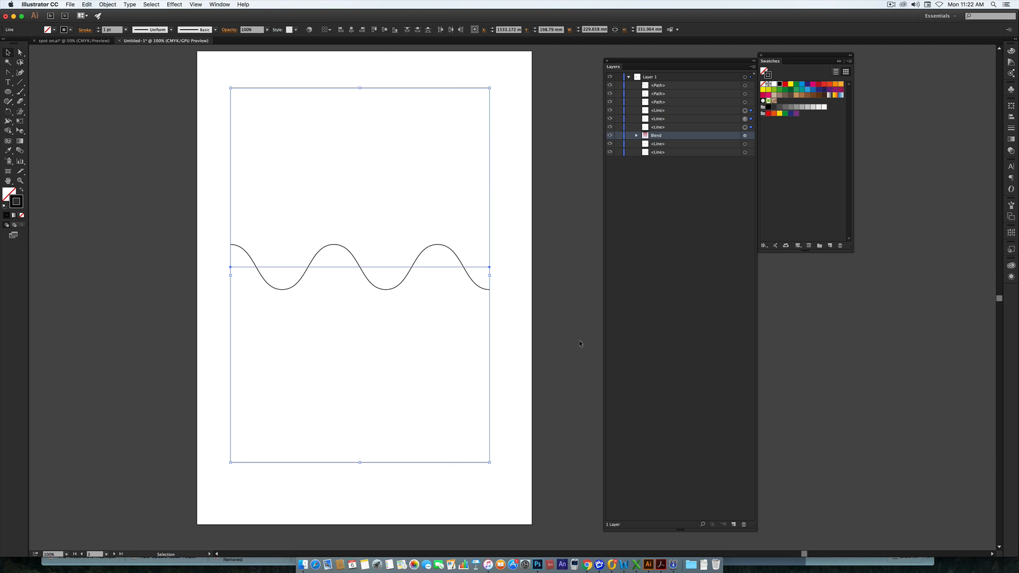
click(107, 5)
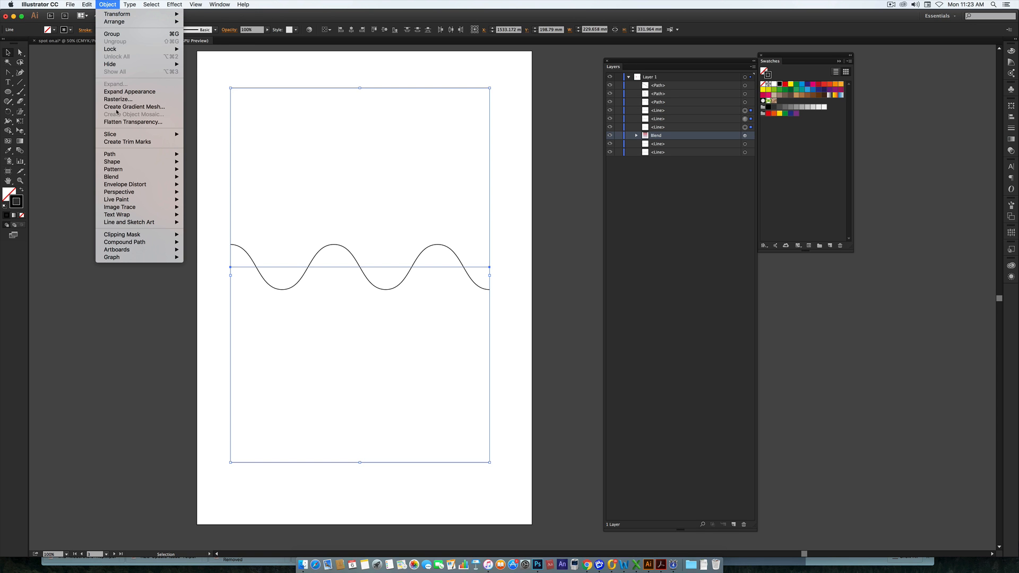
mouse_move(119, 178)
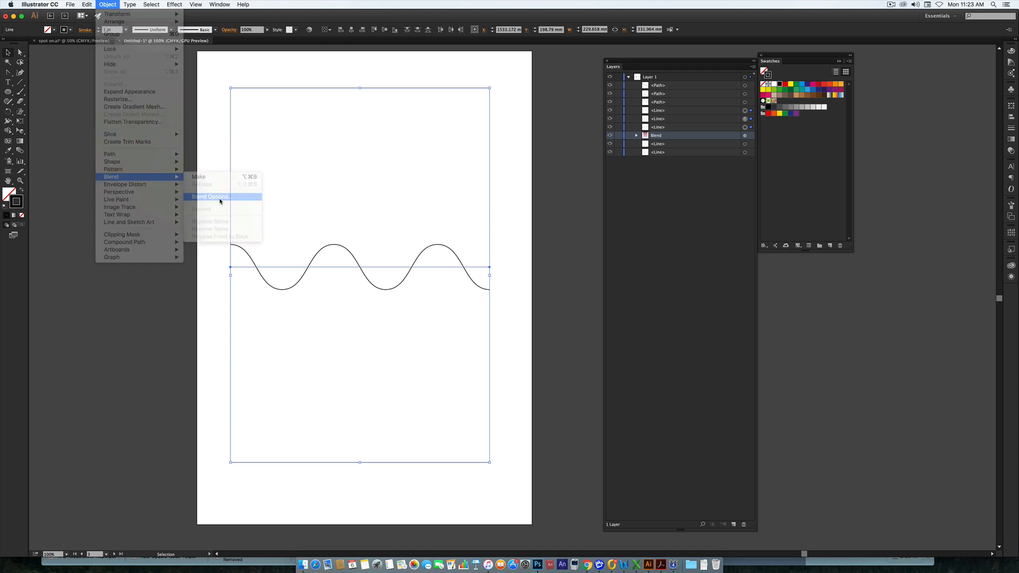
click(220, 201)
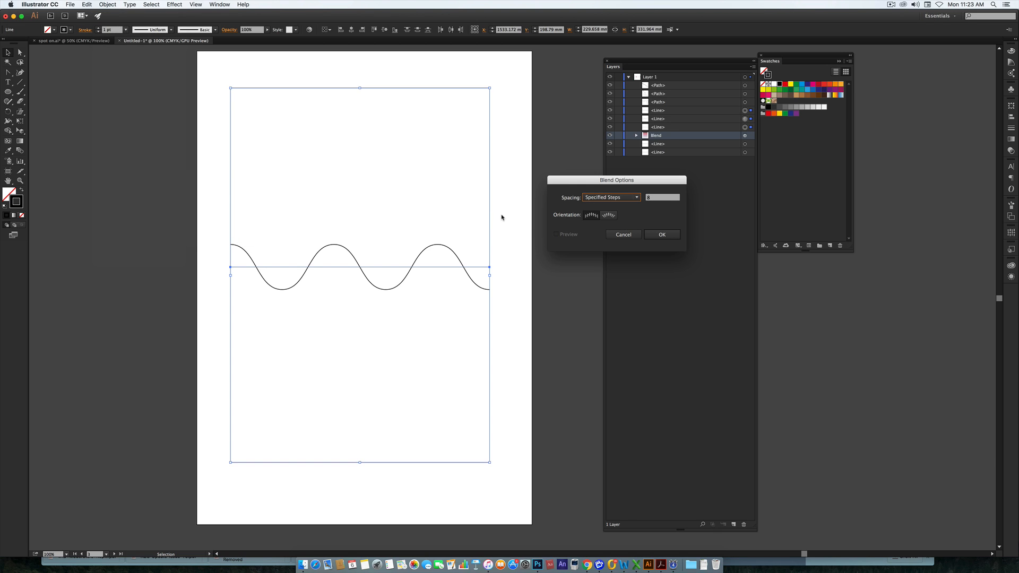
click(622, 197)
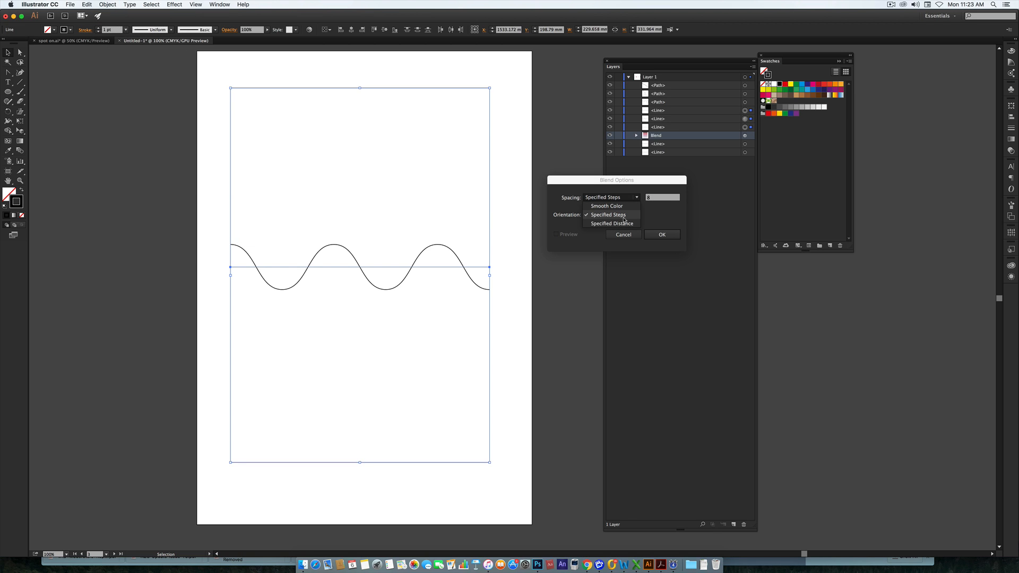
click(624, 220)
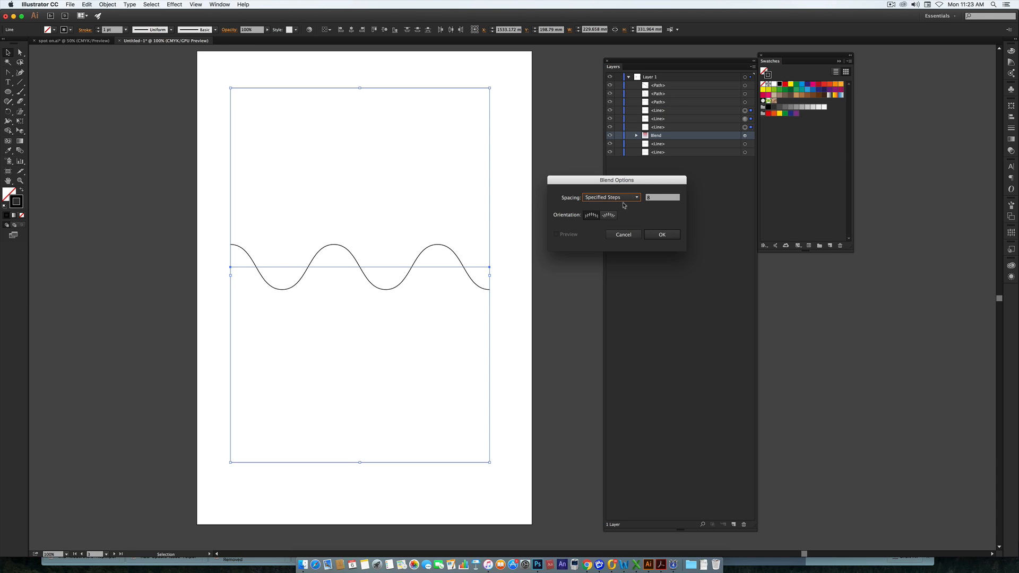
click(663, 235)
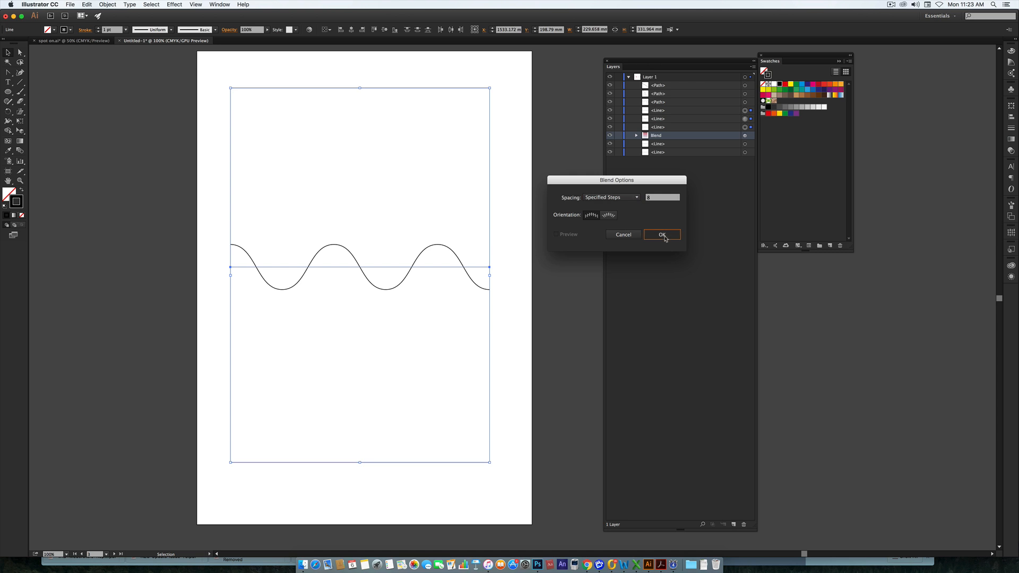
- Make a blend from the three selected lines and deselect it
click(108, 5)
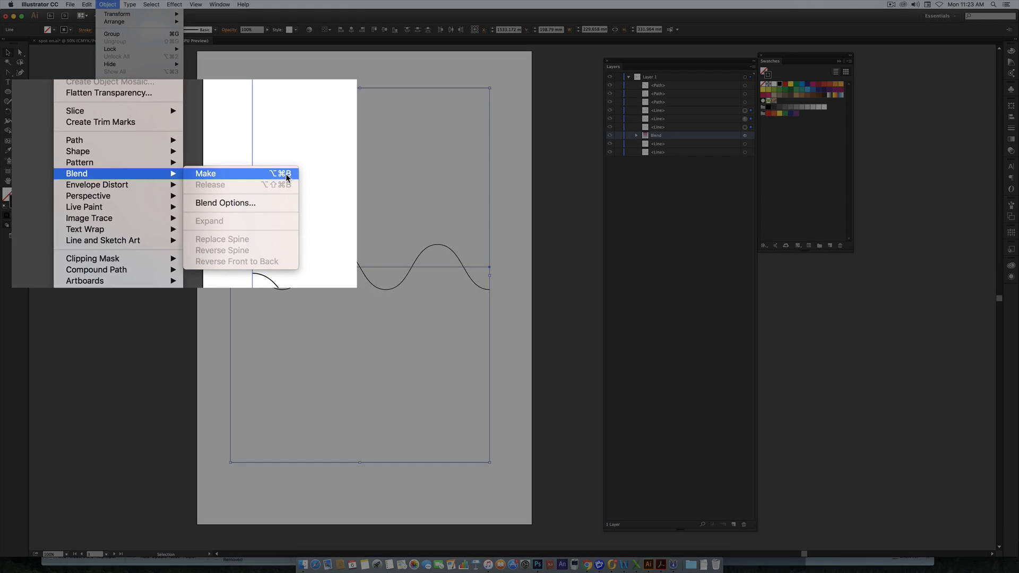
click(353, 175)
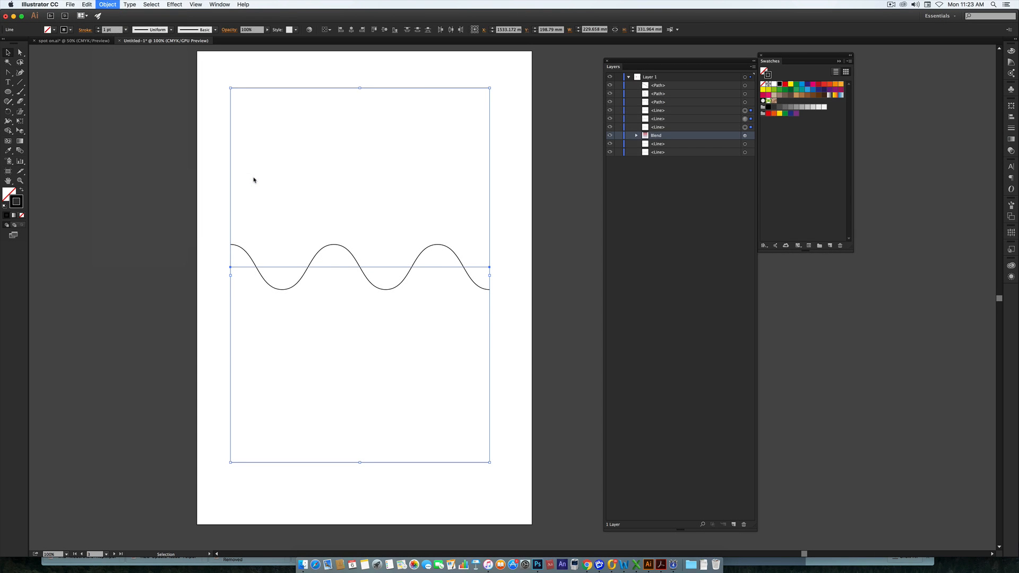
click(506, 195)
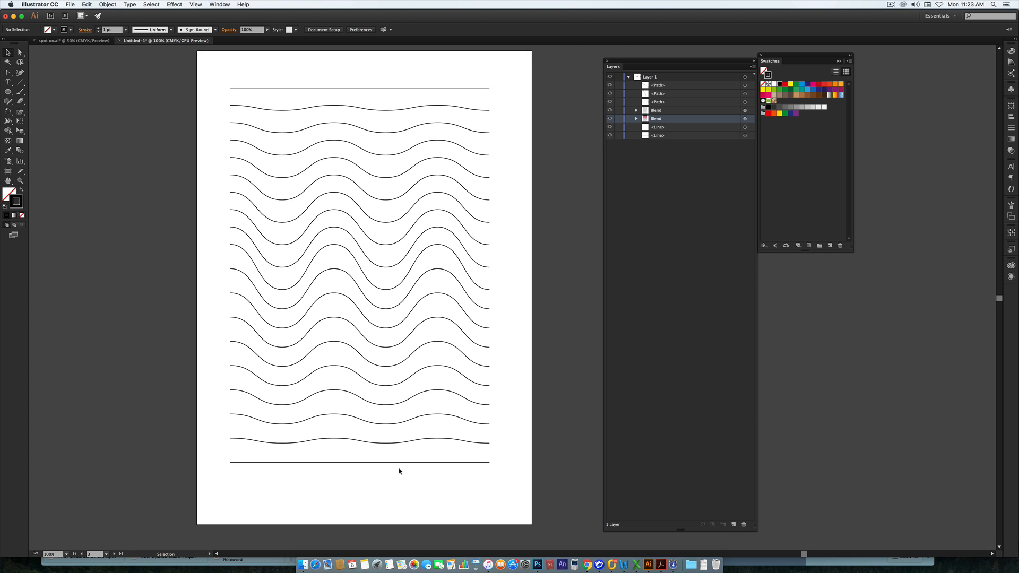
- Expand the wavy blend's layer entry and select its lower, middle and upper source lines in turn
click(637, 111)
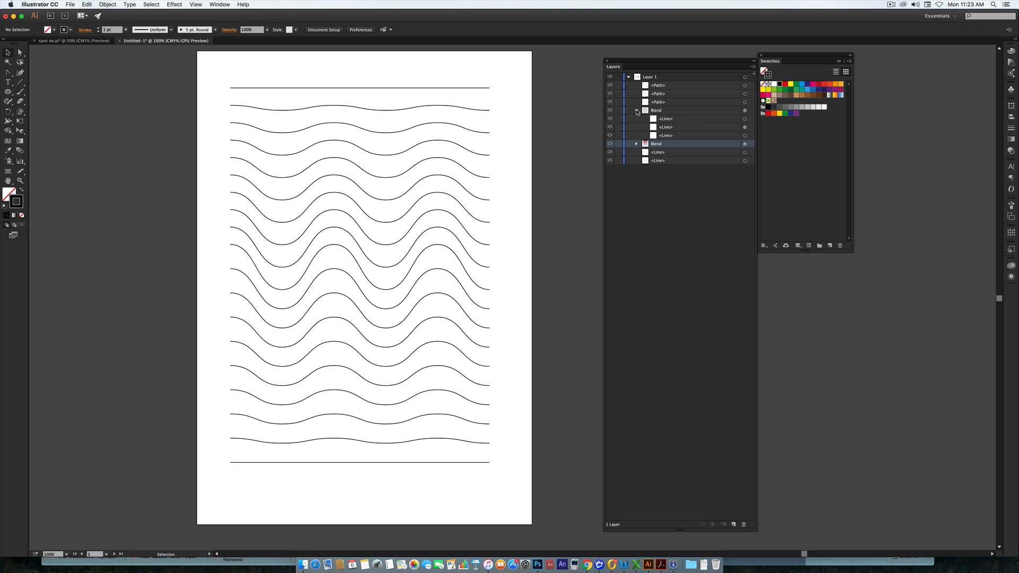
click(664, 113)
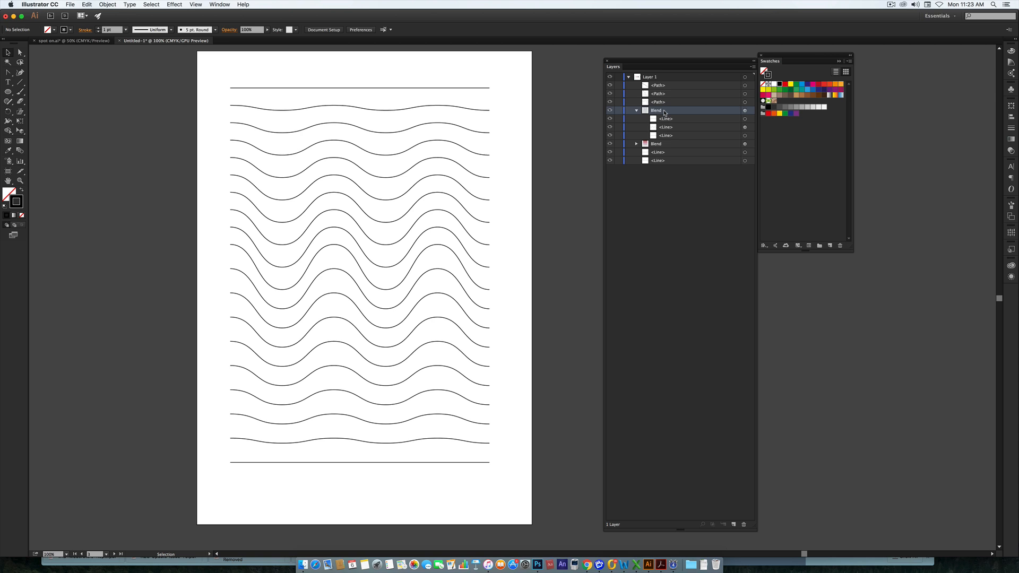
click(751, 119)
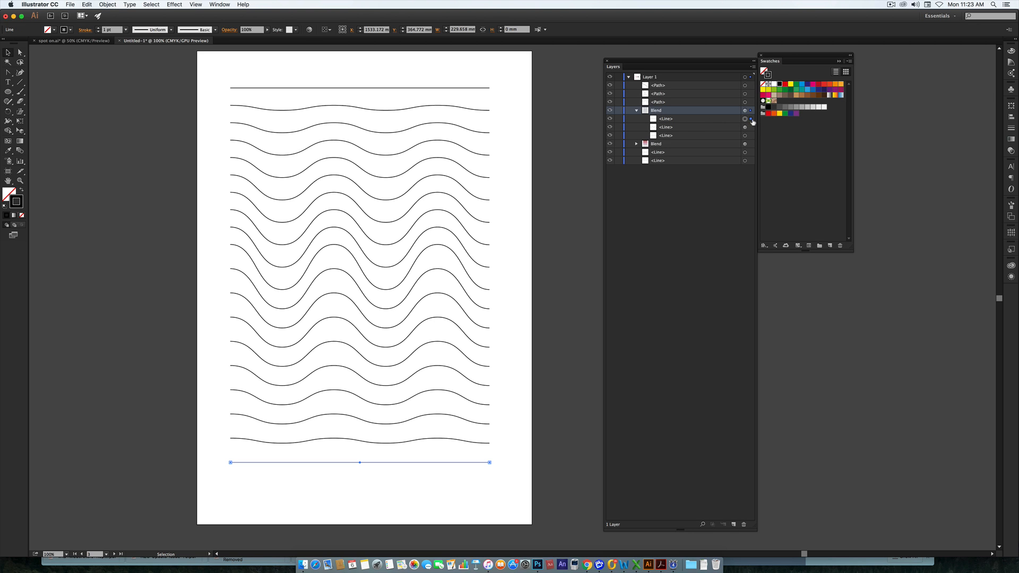
click(746, 127)
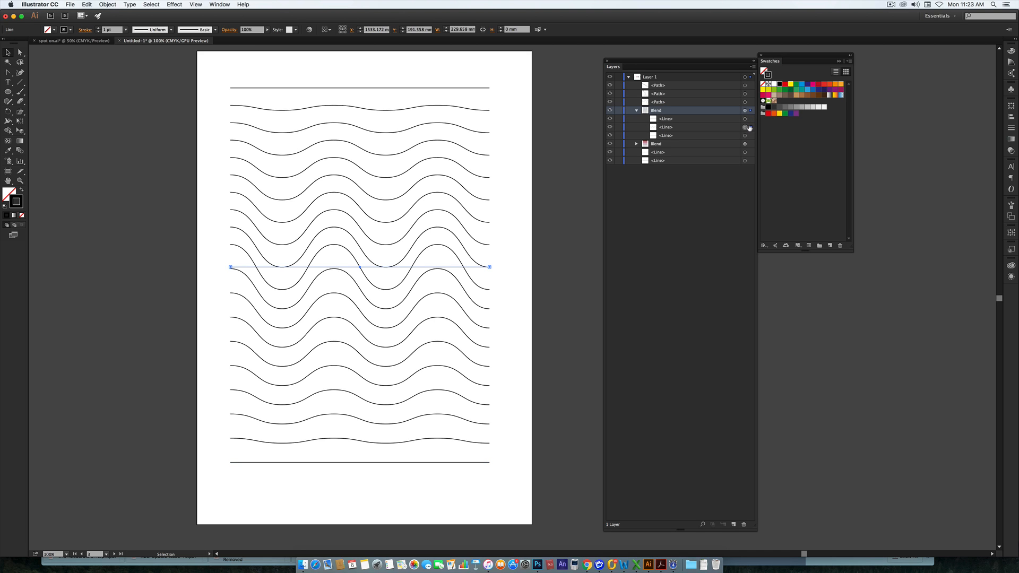
click(751, 136)
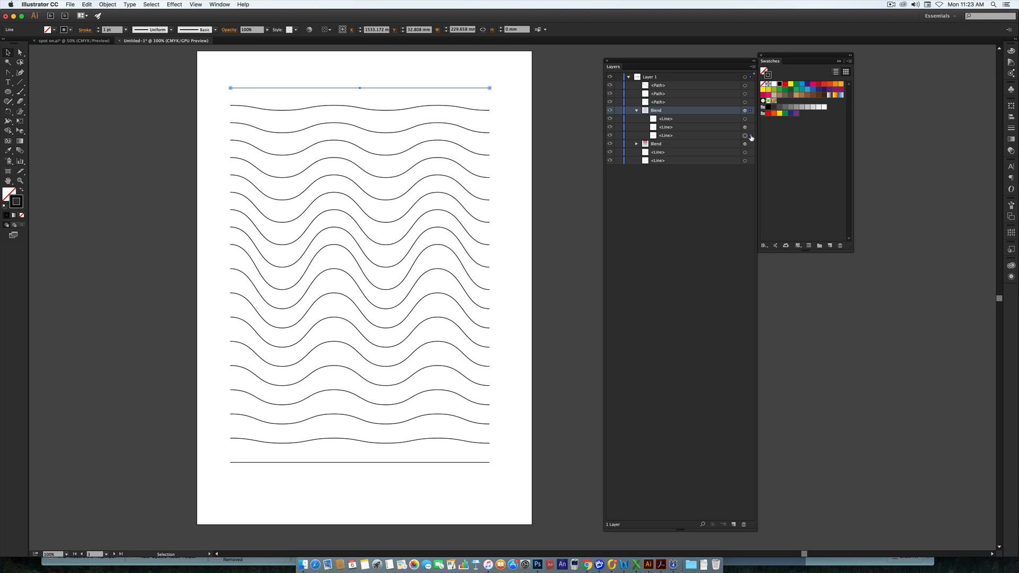
- Try rotating the wavy blend's middle line about its centre and undo the rotation
click(751, 128)
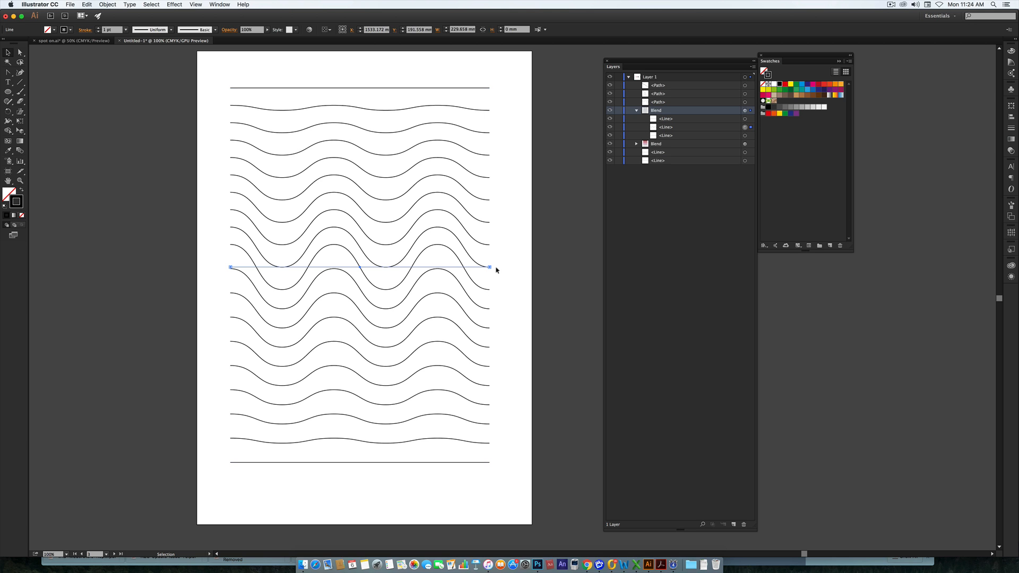
drag(492, 266, 232, 179)
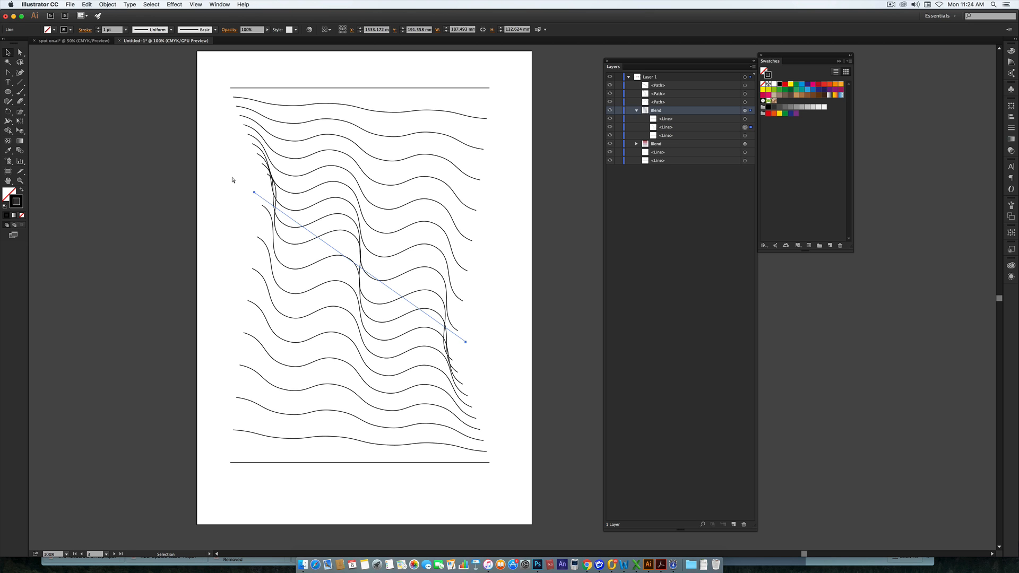
key(super+z)
key(super+z)
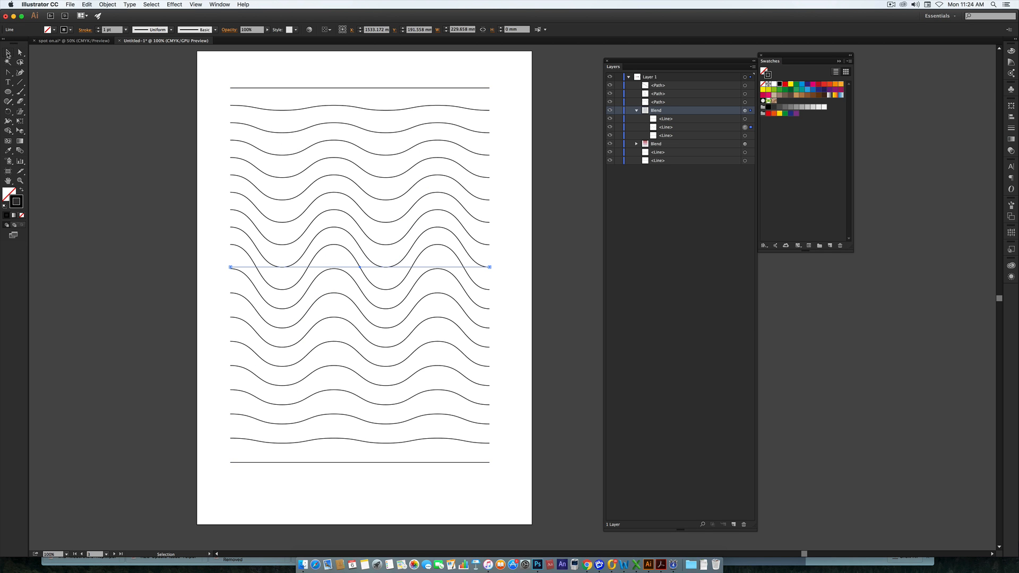
- Release the wavy blend into its three source lines
key(alt+shift+super+b)
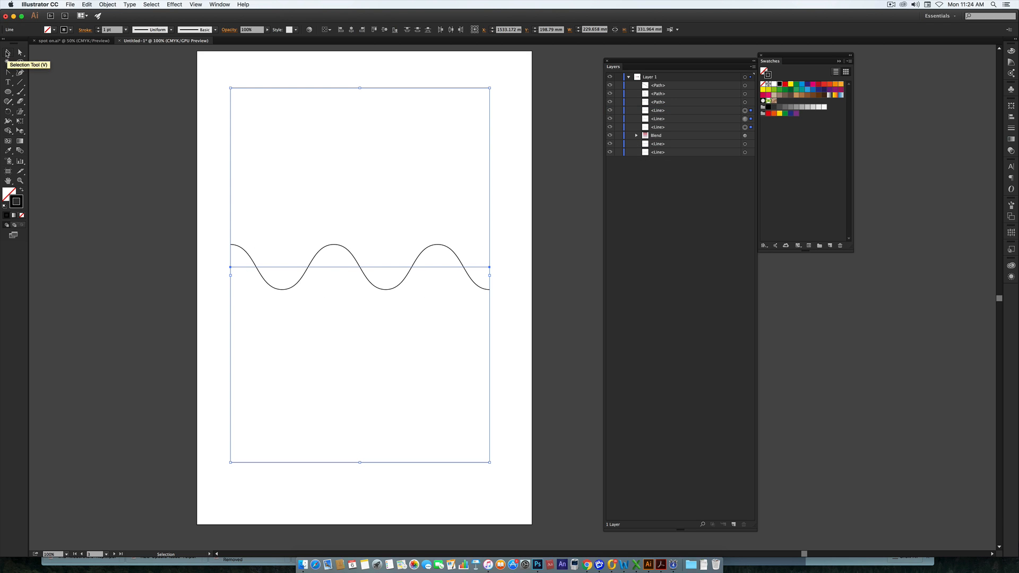
- Blend the three horizontal lines with the Blend tool by joining their right endpoints from the upper line through the wavy one to the lower
click(531, 212)
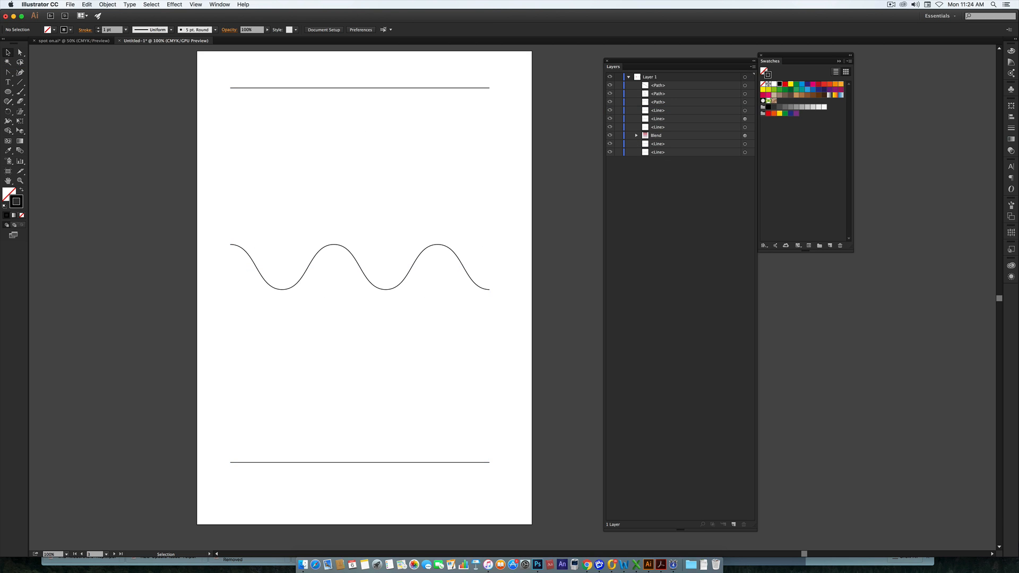
click(23, 152)
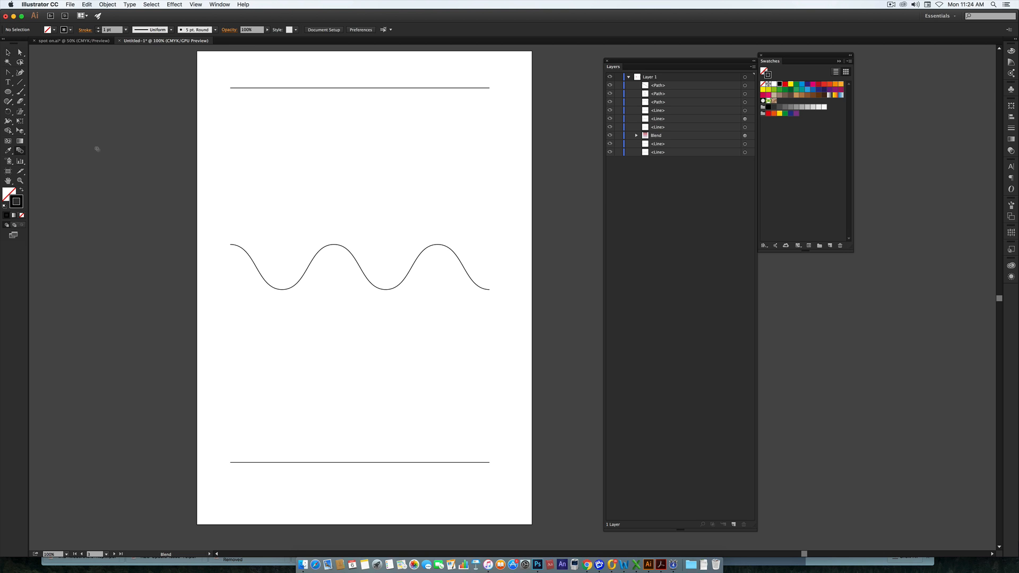
click(490, 88)
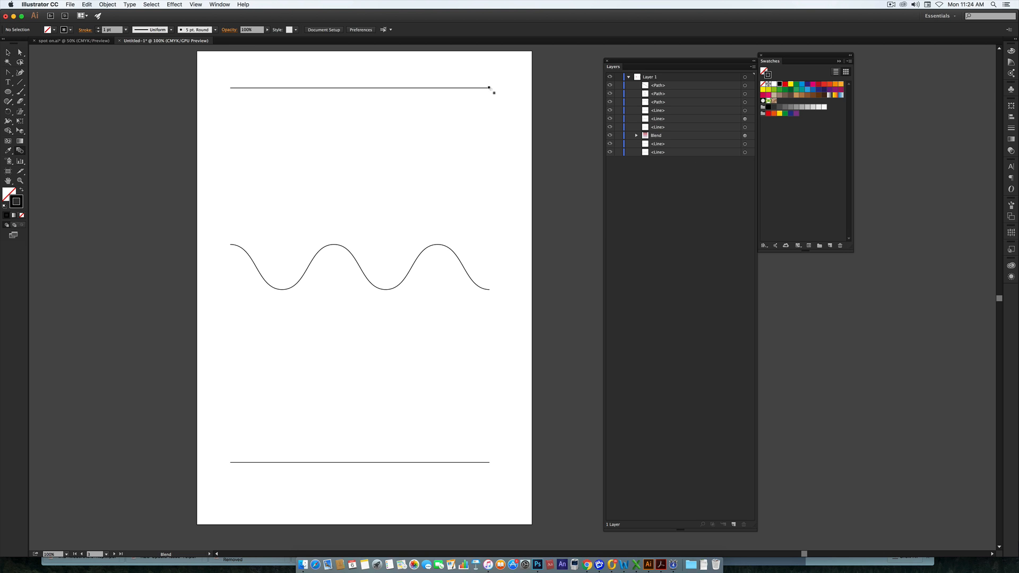
click(489, 290)
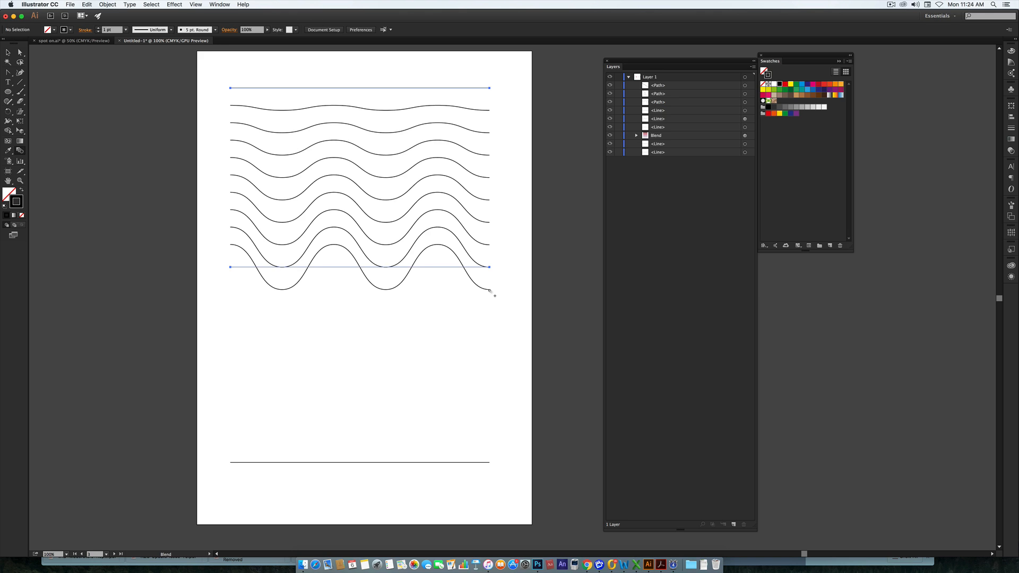
click(489, 463)
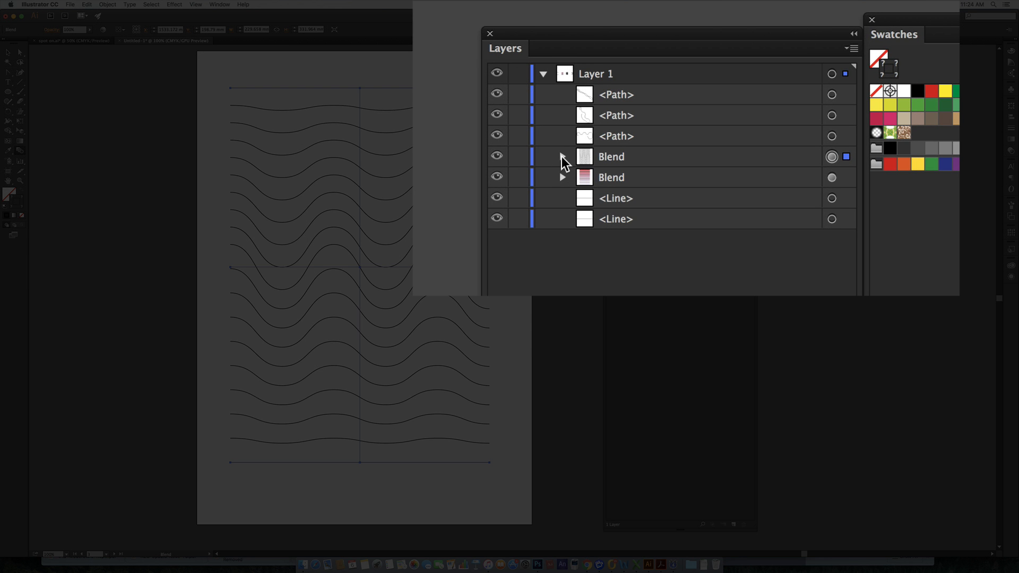
- Select the new blend's spine path in the layer listing and move its middle anchor left to about X 1452 mm, Y 188 mm
click(562, 156)
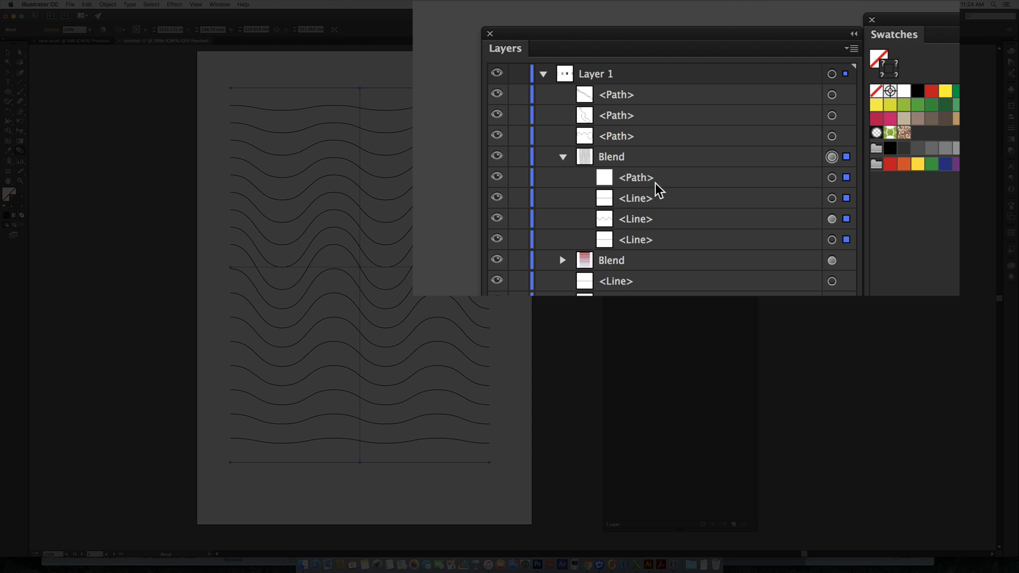
click(848, 179)
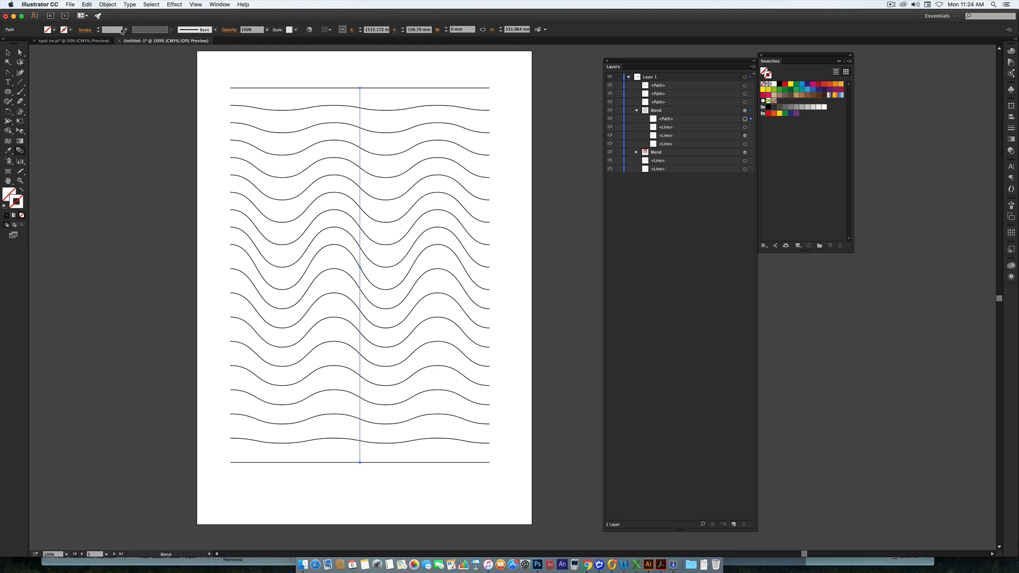
click(20, 53)
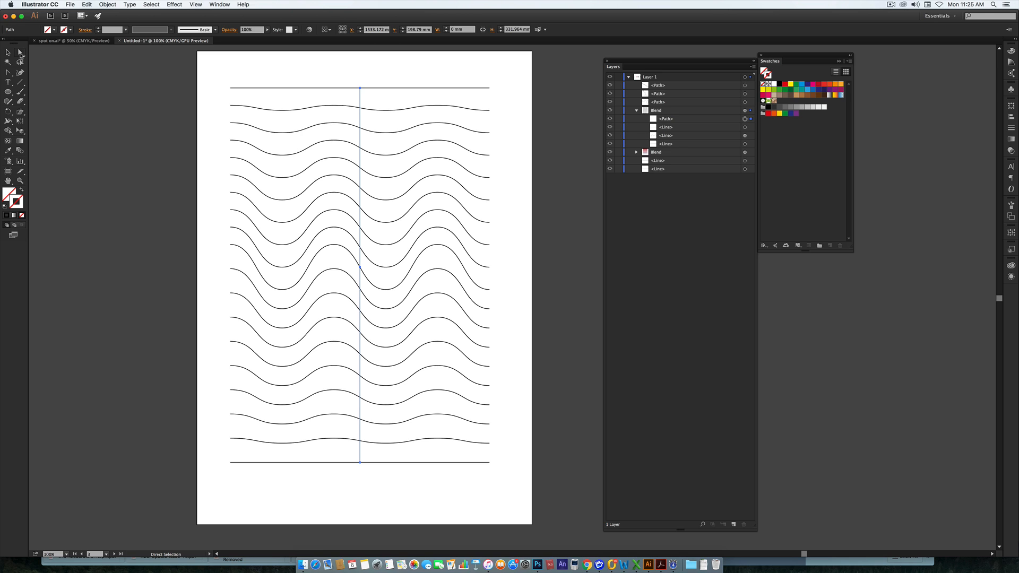
click(362, 269)
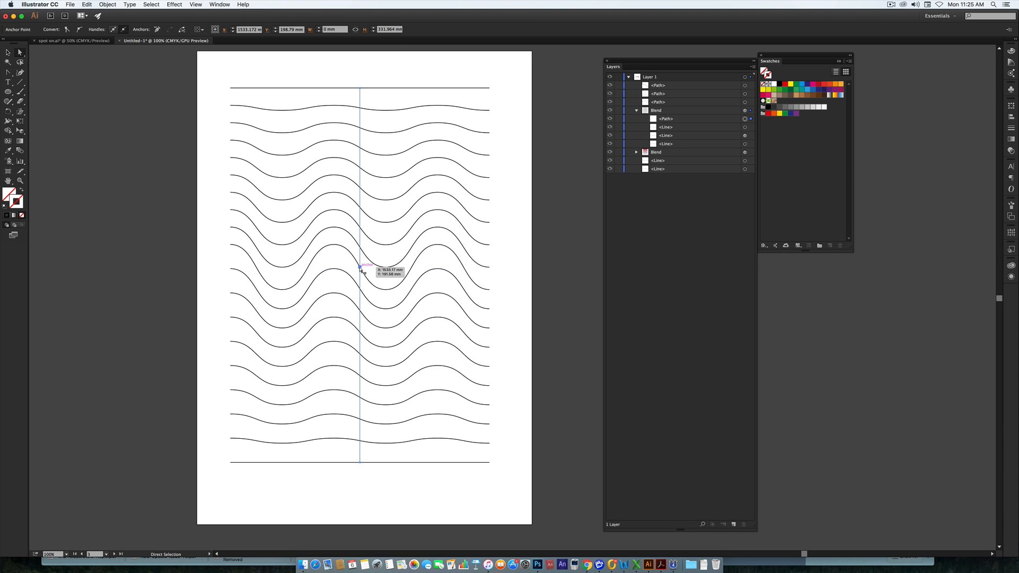
drag(361, 269, 269, 263)
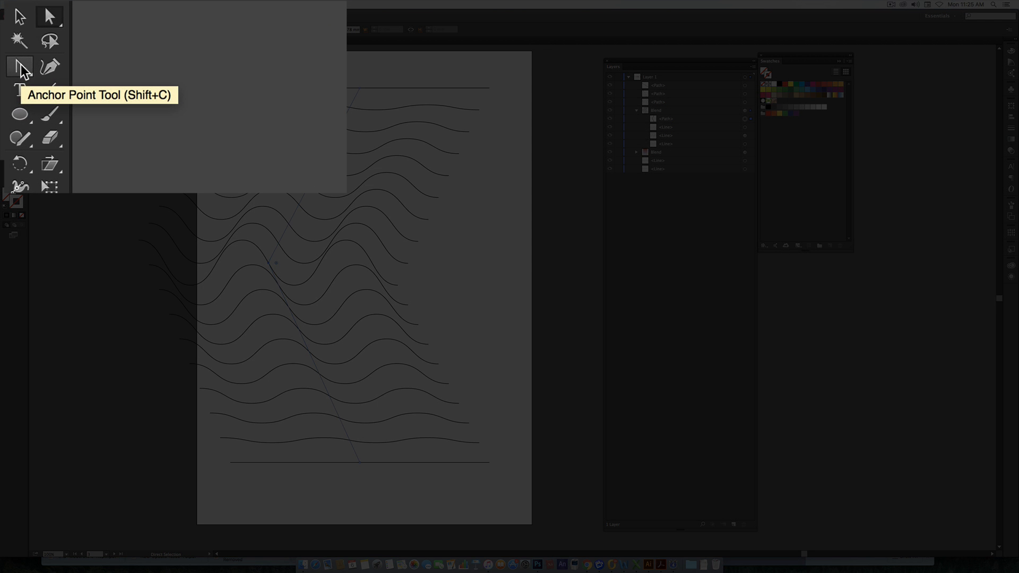
- Convert the spine's middle corner into a smooth curve with the Anchor Point tool, pulling long vertical handles out of it
click(20, 65)
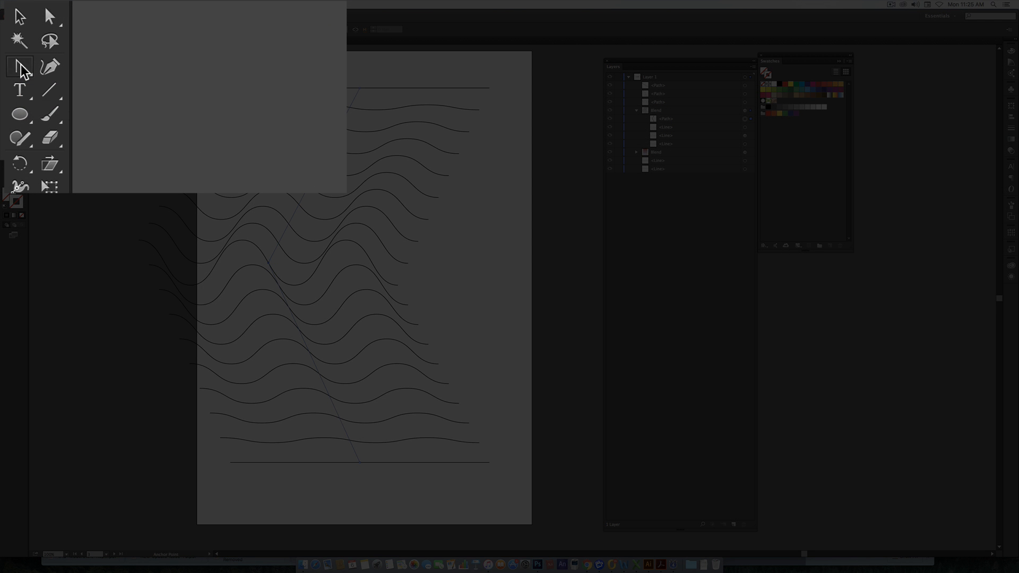
click(21, 68)
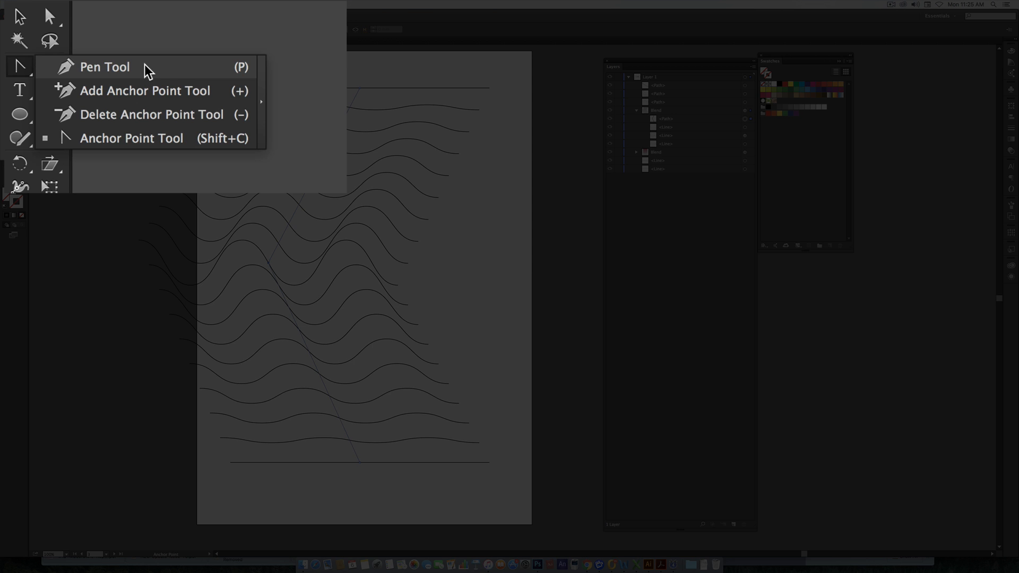
click(139, 140)
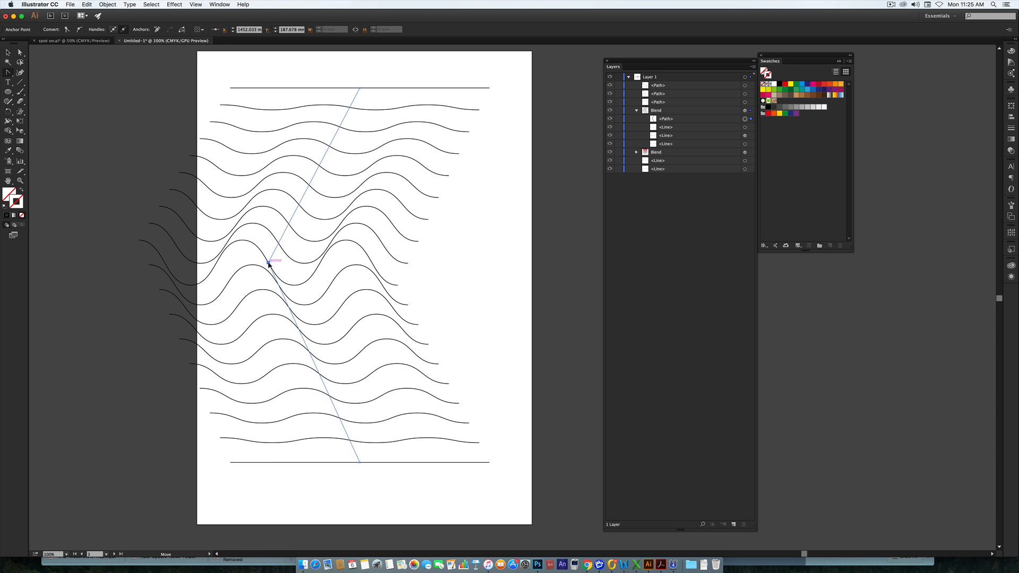
drag(269, 263, 276, 124)
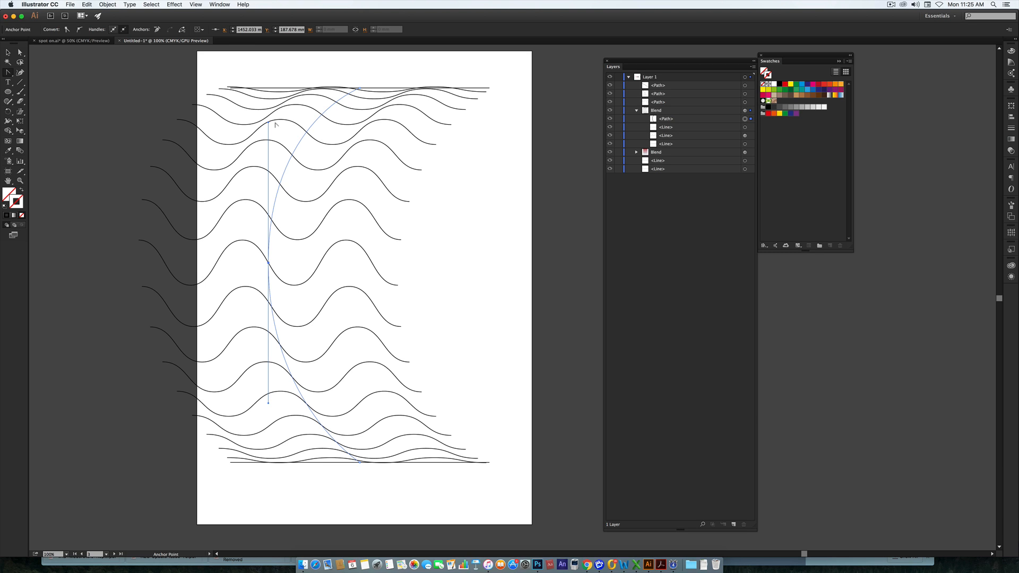
- Preview the blend with 50 specified steps, and set it to 100 specified steps
double_click(21, 153)
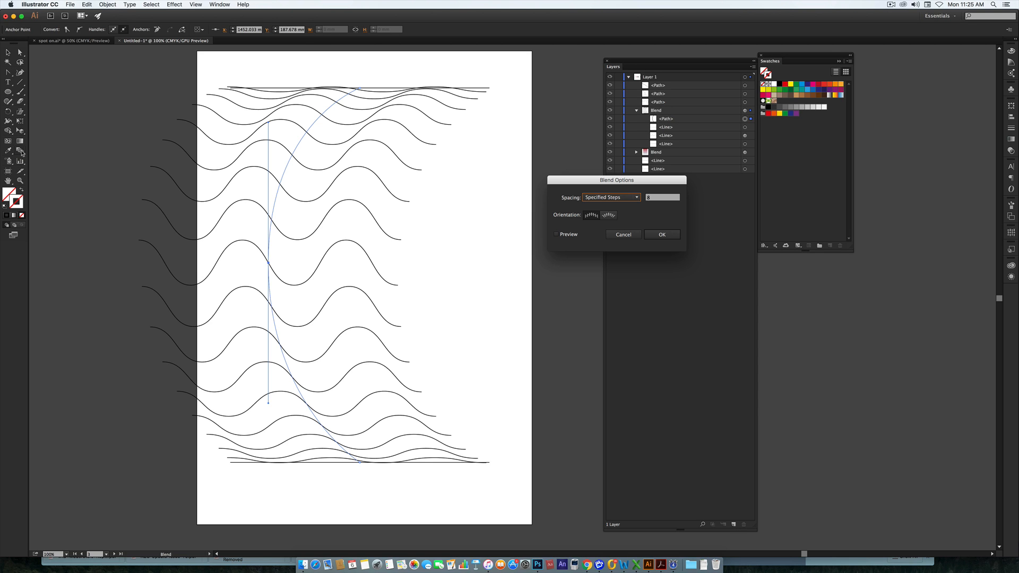
click(556, 234)
click(661, 198)
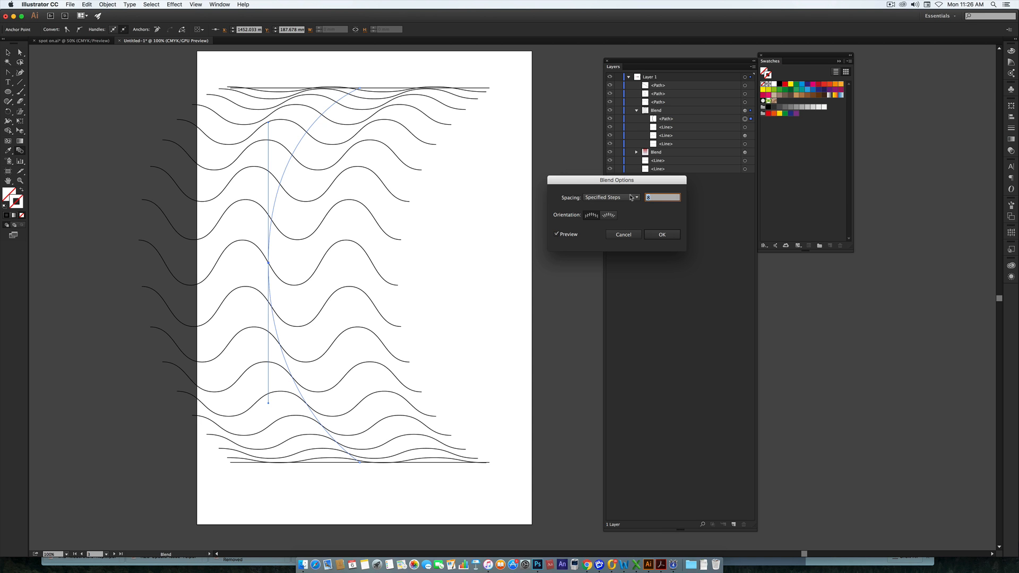
text(50)
key(Tab)
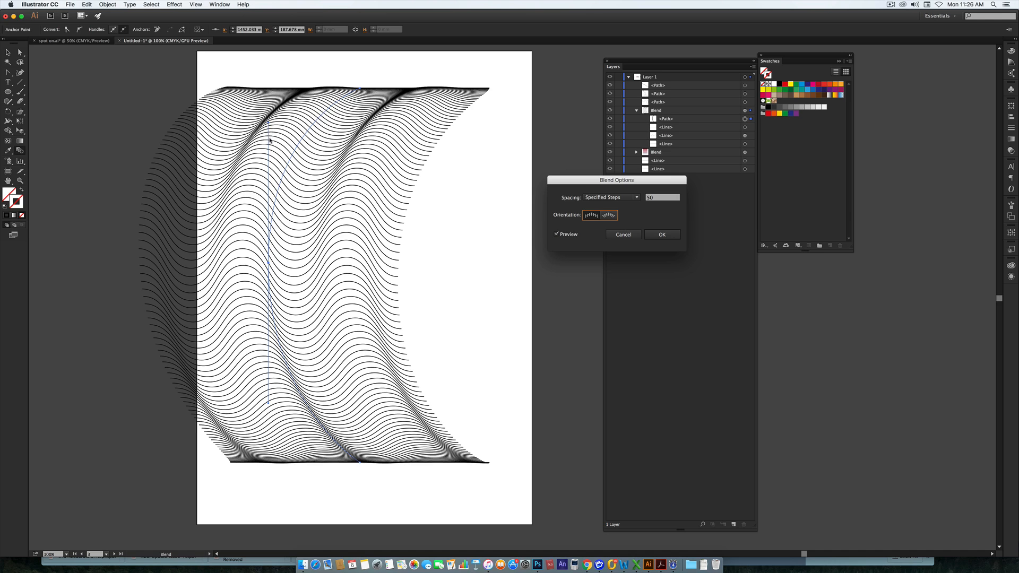
double_click(657, 198)
text(100)
click(663, 235)
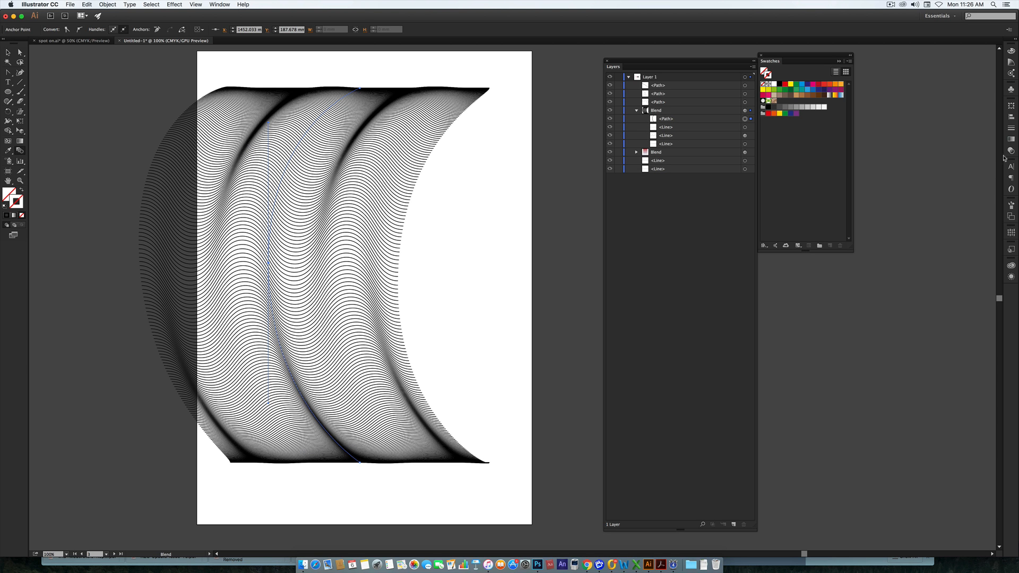
- Detach the stroke settings beside the layer listing and set the whole blend's stroke weight to 0.5 pt
click(1012, 129)
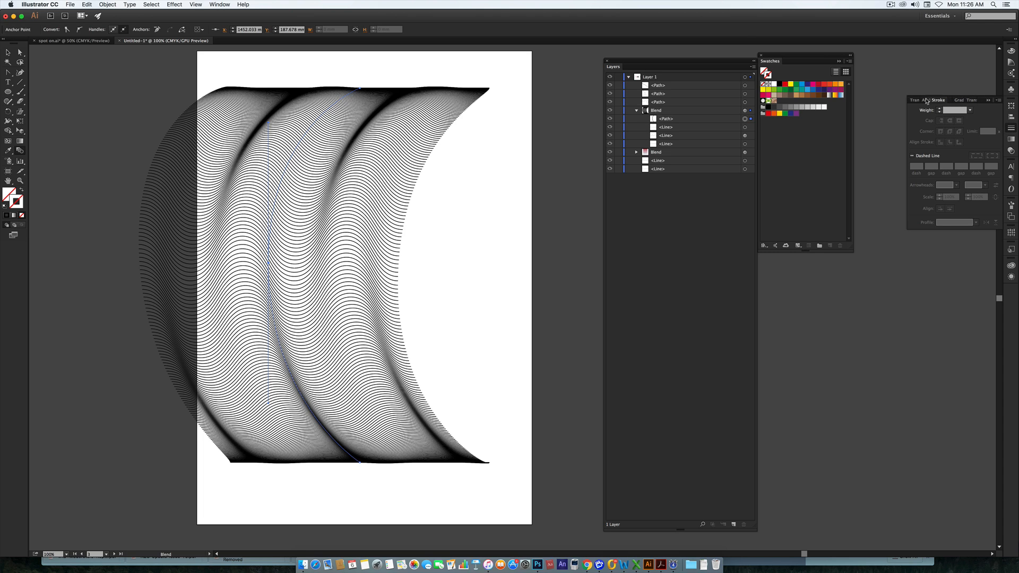
mouse_move(927, 101)
mouse_down()
mouse_move(589, 80)
mouse_move(518, 69)
mouse_move(525, 64)
mouse_up()
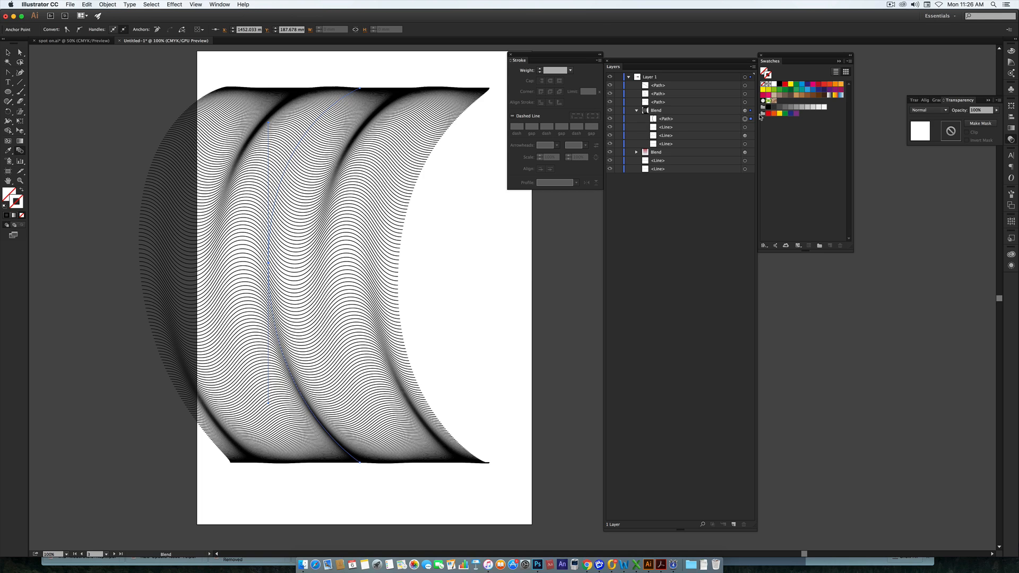
click(744, 110)
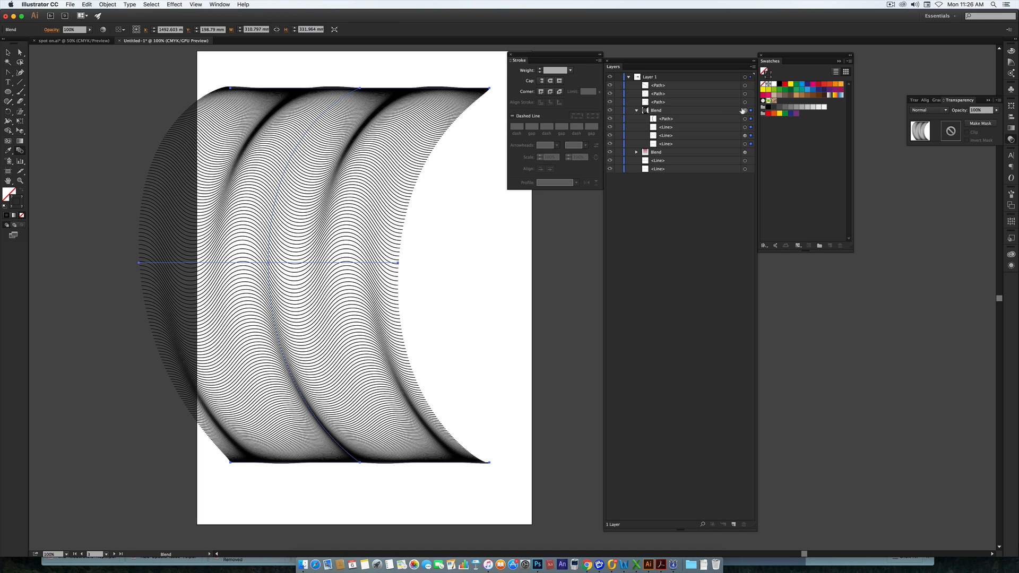
click(570, 71)
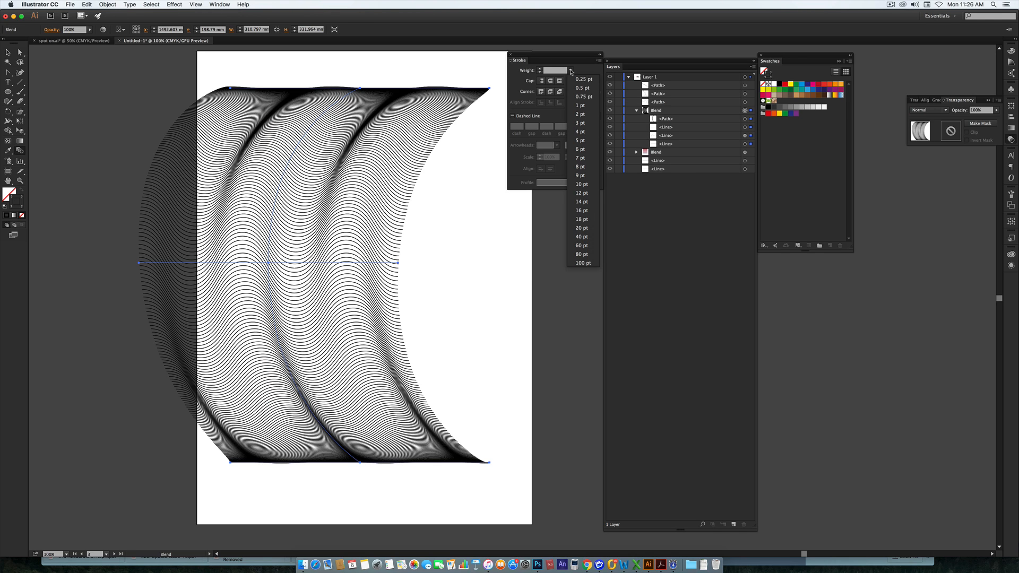
click(593, 90)
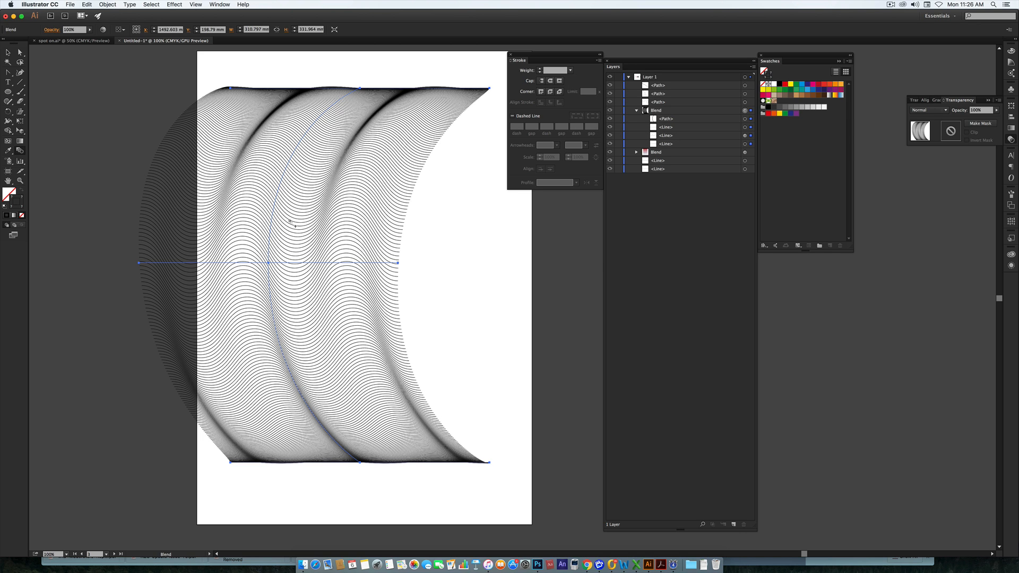
- Select the blend's spine and add one anchor point to its upper half and one to its lower half
click(751, 120)
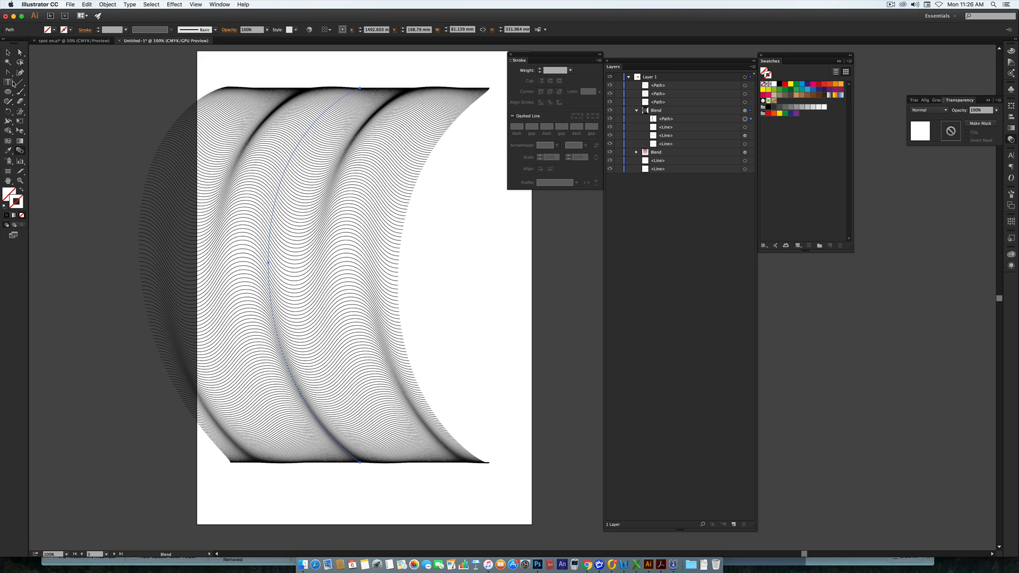
drag(9, 73, 40, 75)
click(295, 150)
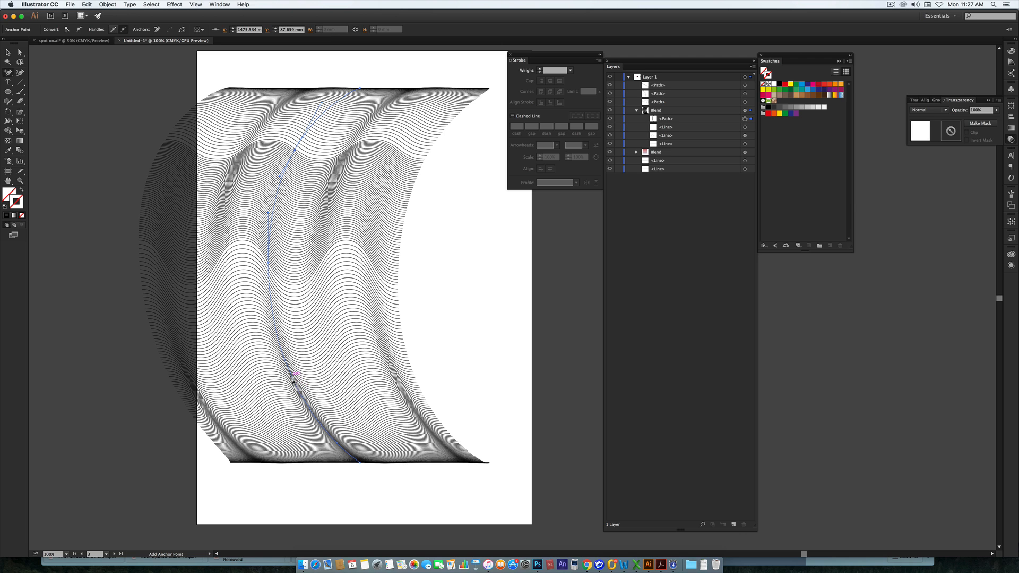
click(292, 375)
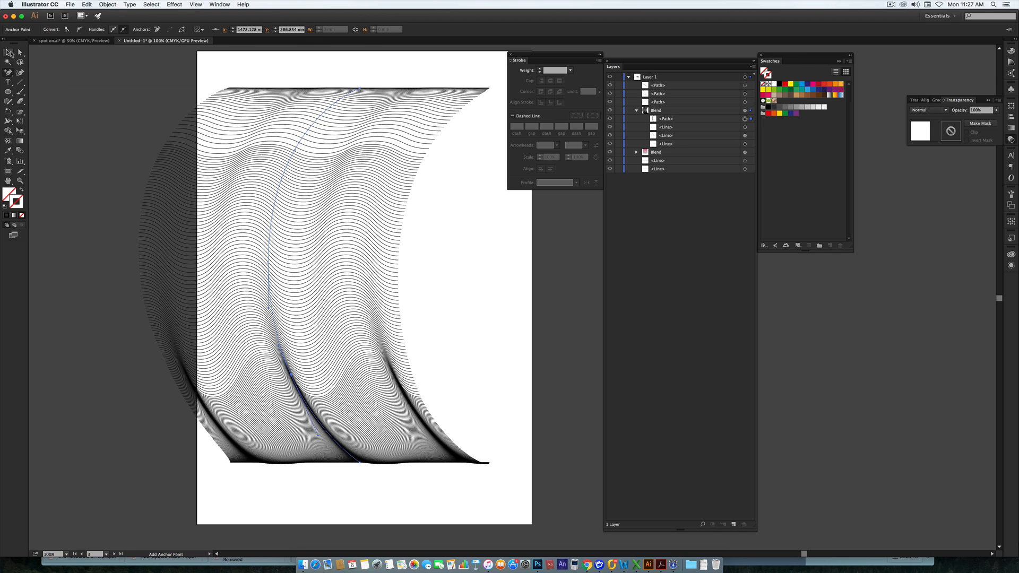
- Move the spine's added anchors right, the upper to about X 1567, Y 105 mm and the lower to about X 1585, Y 273 mm
click(23, 53)
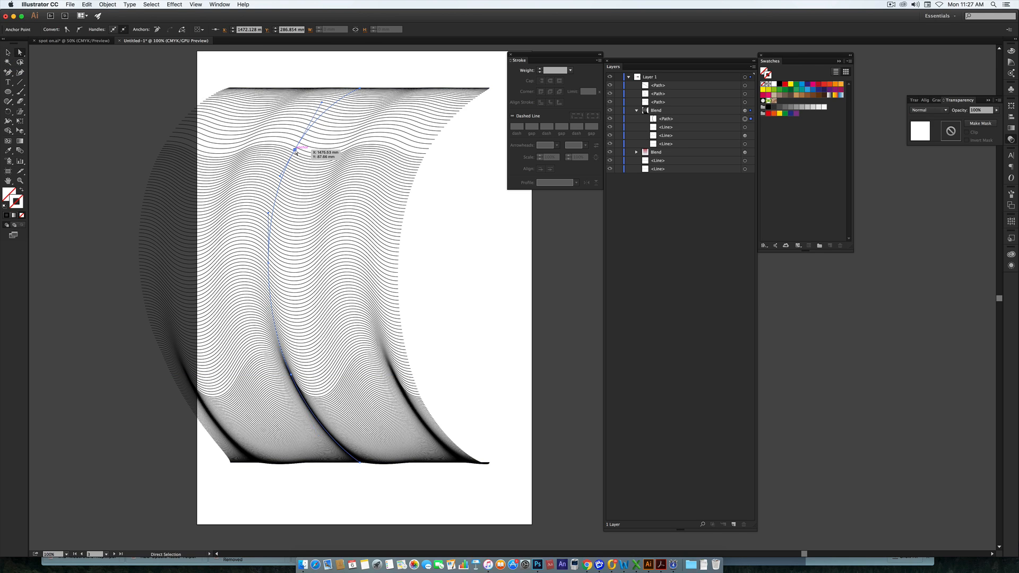
drag(295, 151, 399, 172)
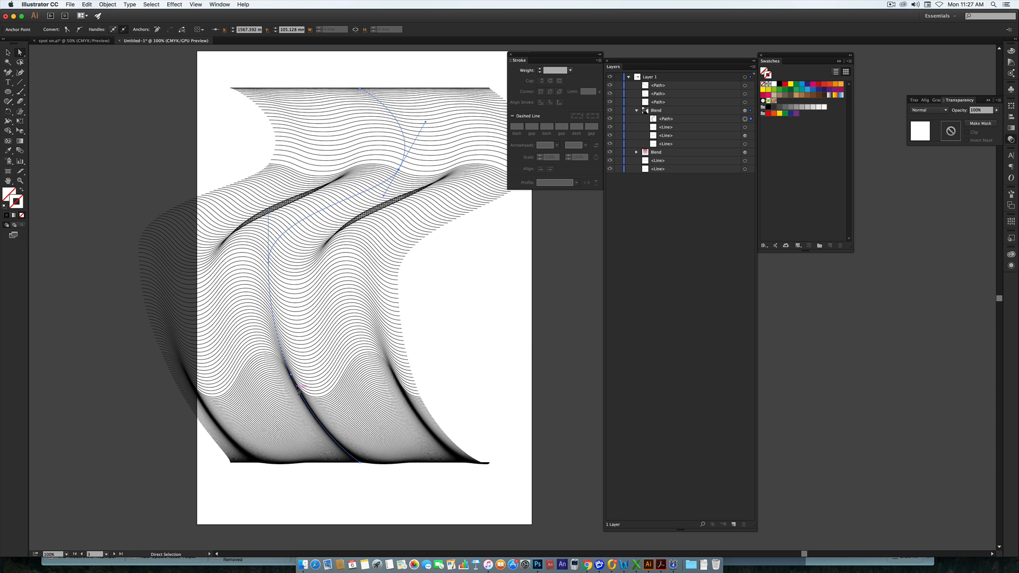
click(291, 374)
drag(291, 374, 419, 361)
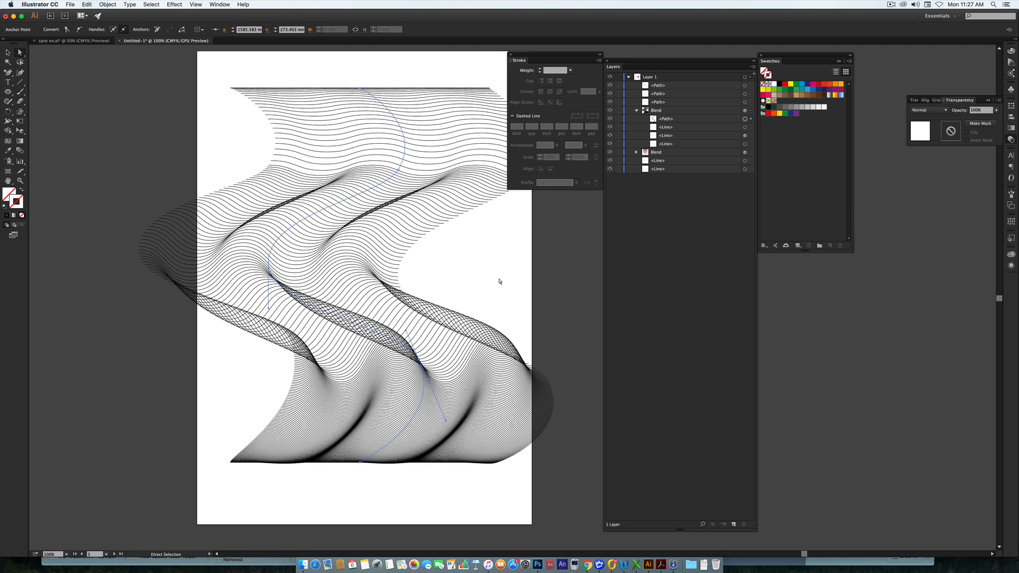
- Blend the three looping curves on the other artboard by joining their inner endpoints from the upper curve through the middle to the lower
key(space)
drag(510, 270, 68, 269)
drag(439, 280, 50, 261)
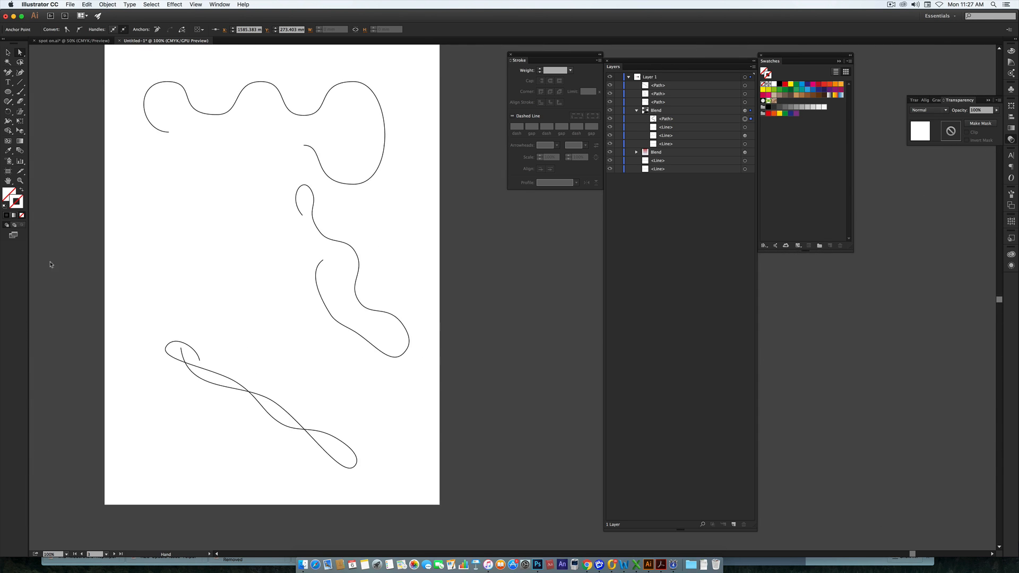
drag(294, 272, 336, 271)
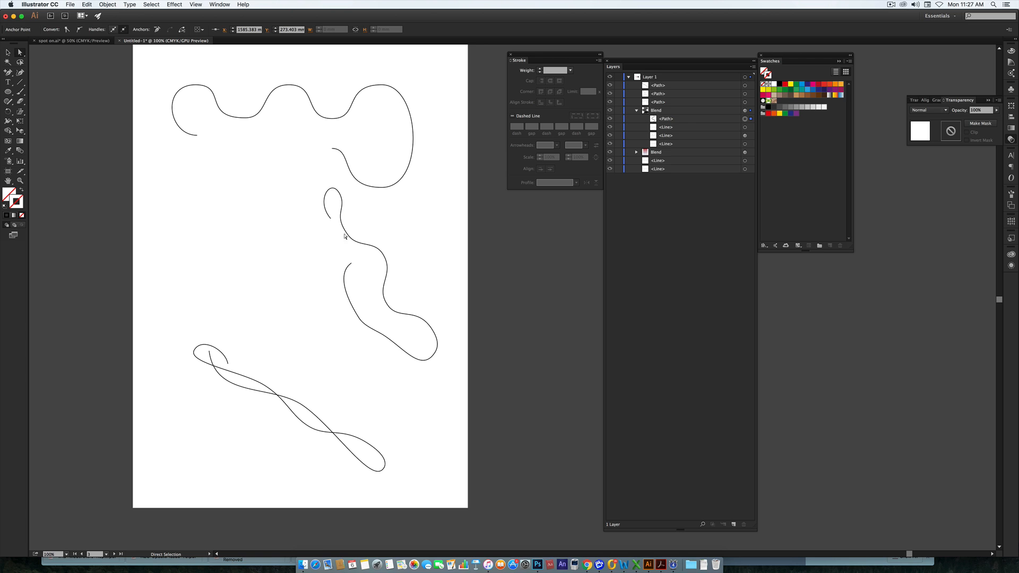
click(21, 153)
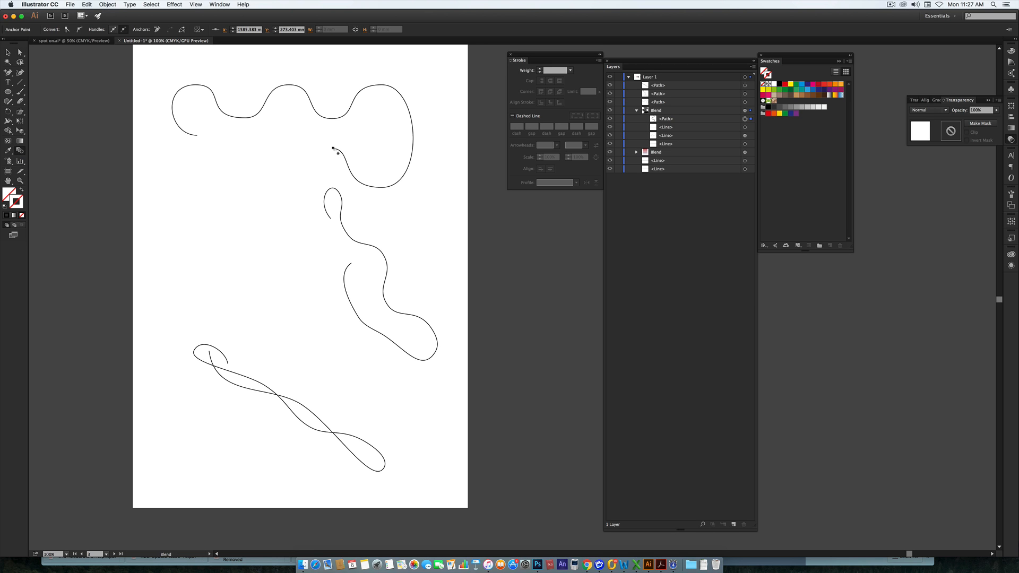
click(333, 149)
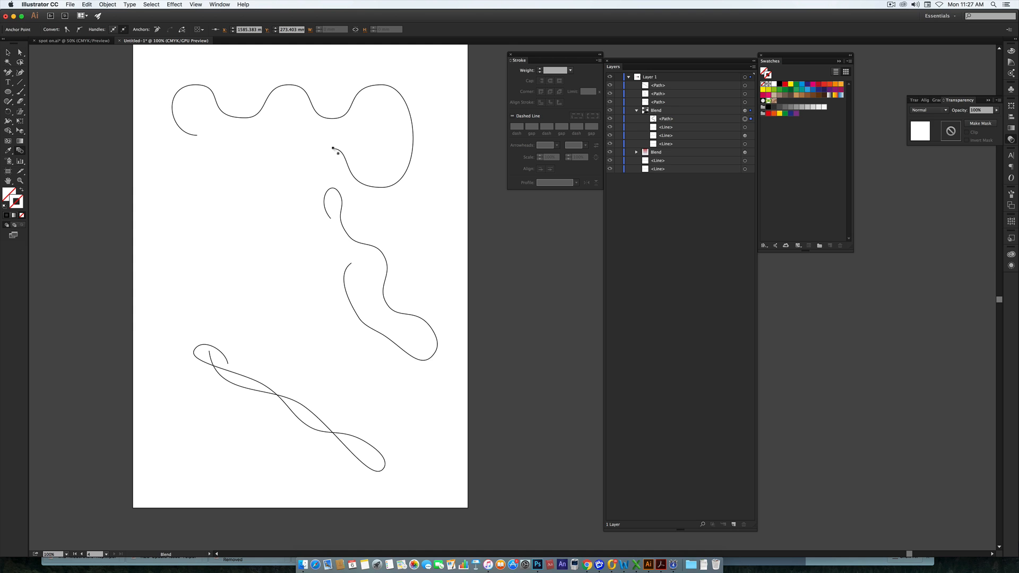
click(351, 264)
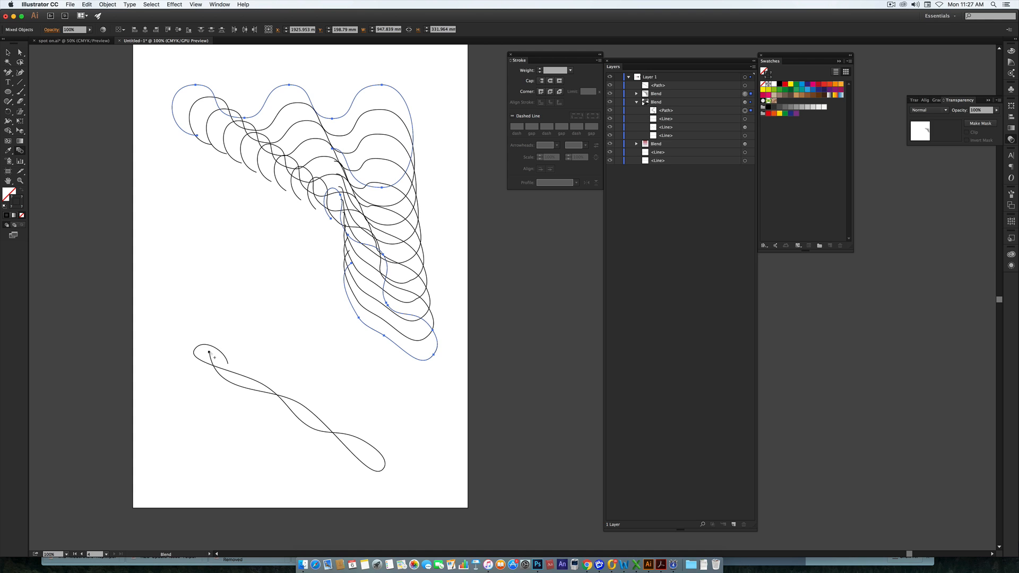
click(209, 353)
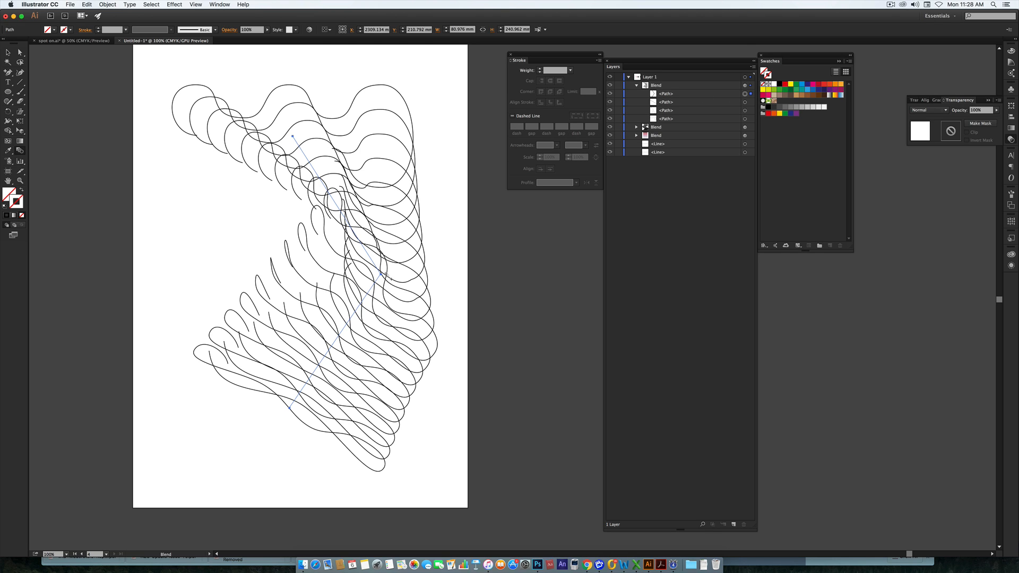
- Convert the spine's middle anchor to a smooth point, pulling its direction handle almost straight up to round the blend's bend
click(8, 72)
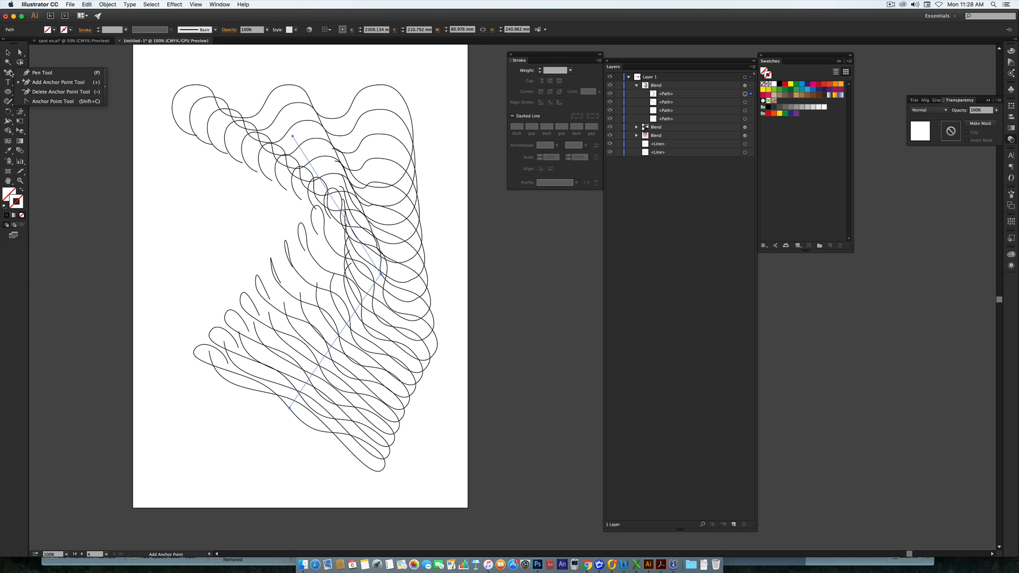
click(69, 101)
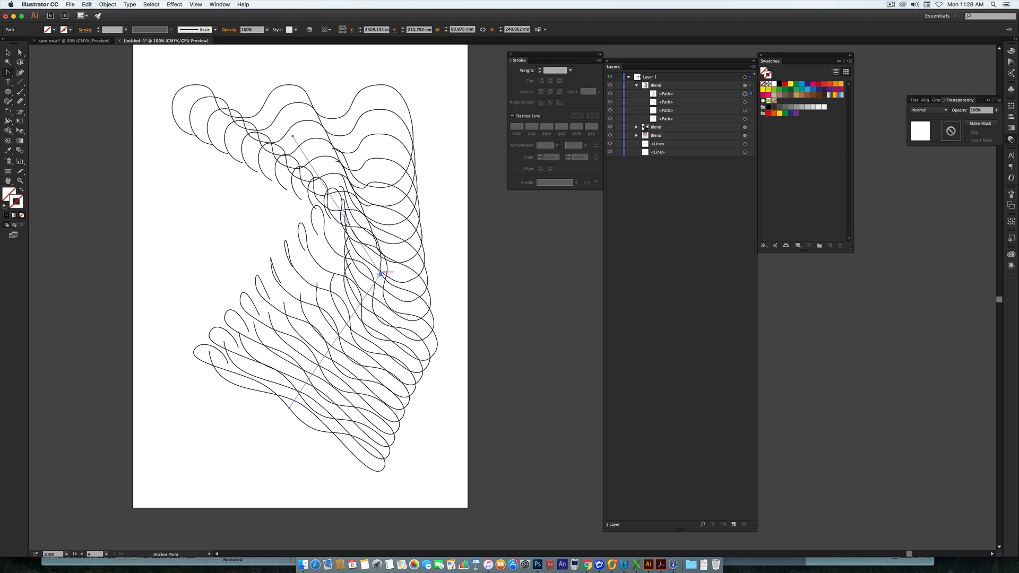
drag(381, 274, 386, 165)
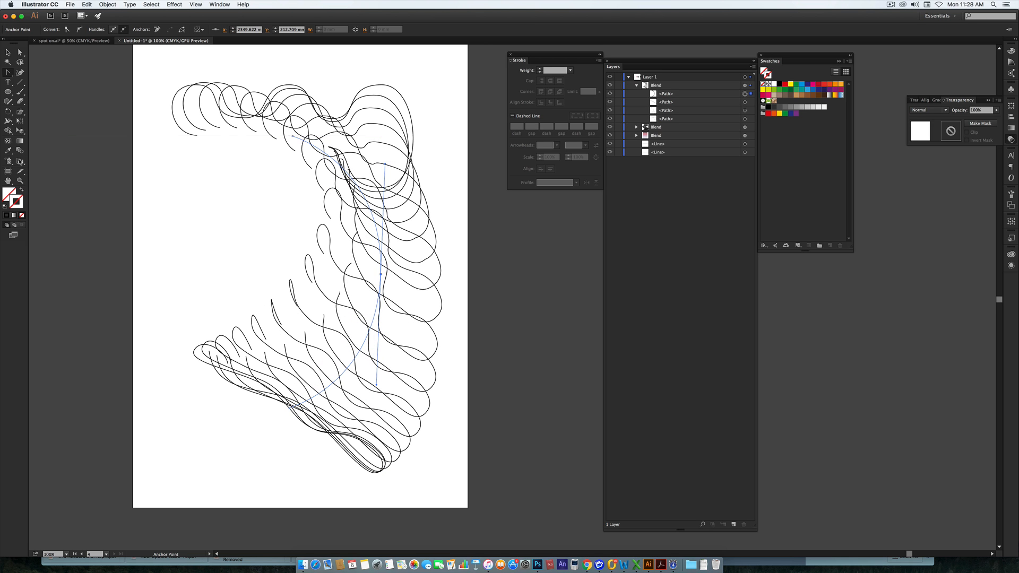
- Set the looping-curve blend's spacing to 250 specified steps with the preview enabled
double_click(20, 152)
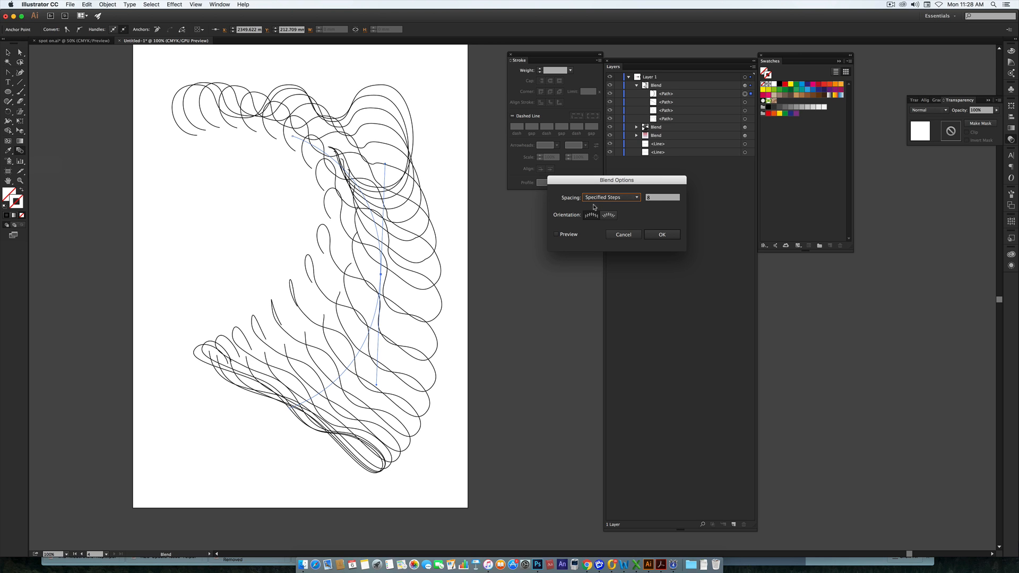
click(672, 198)
text(250)
click(564, 235)
key(Return)
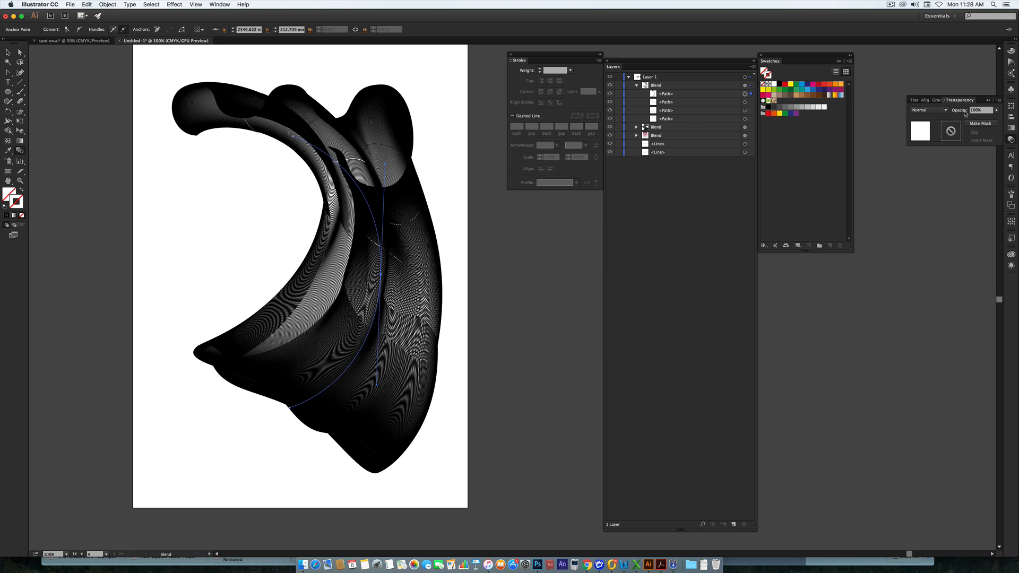
- Select the whole looping-curve blend and set its stroke weight to 0.25 pt
click(750, 86)
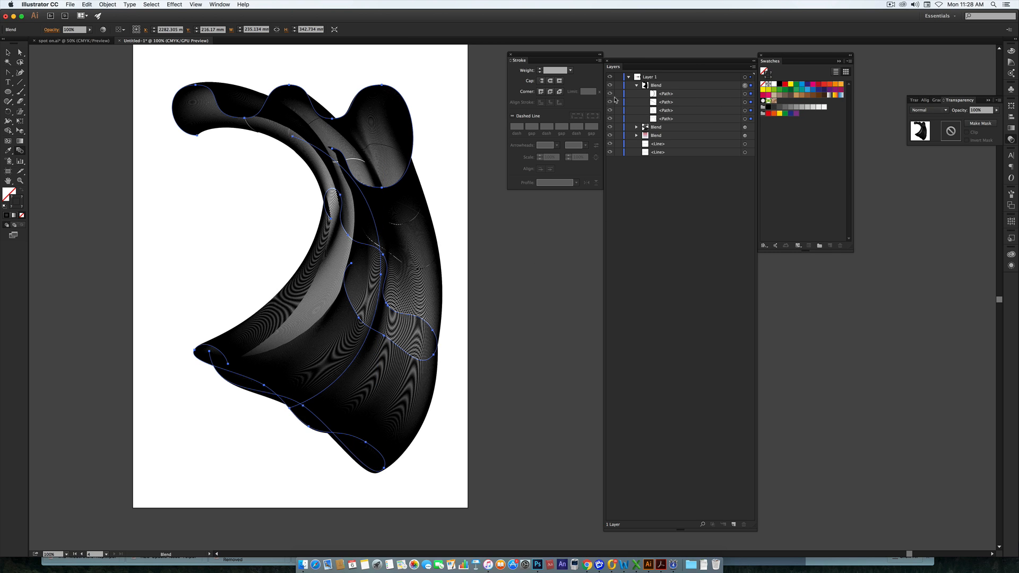
click(571, 72)
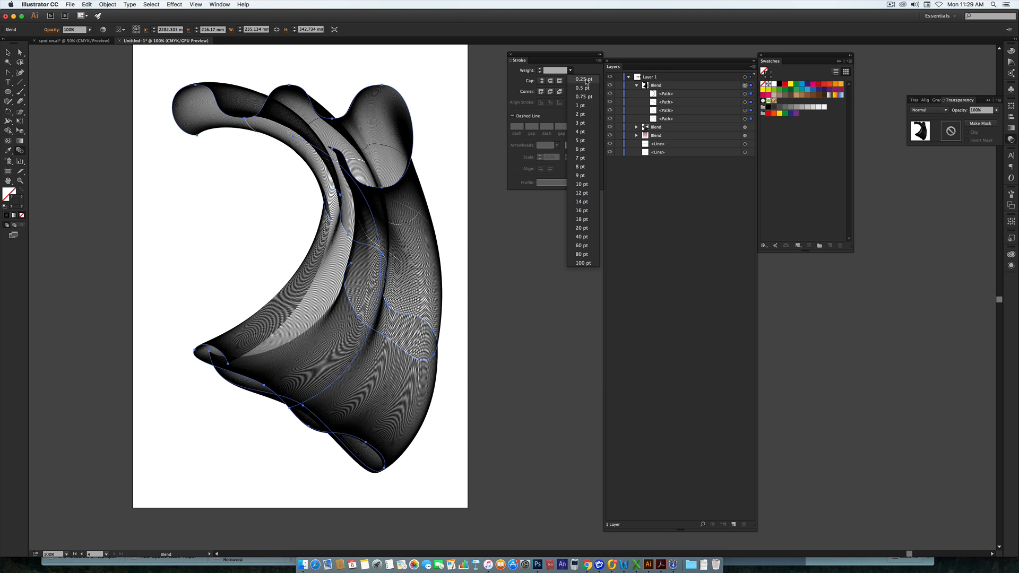
click(587, 80)
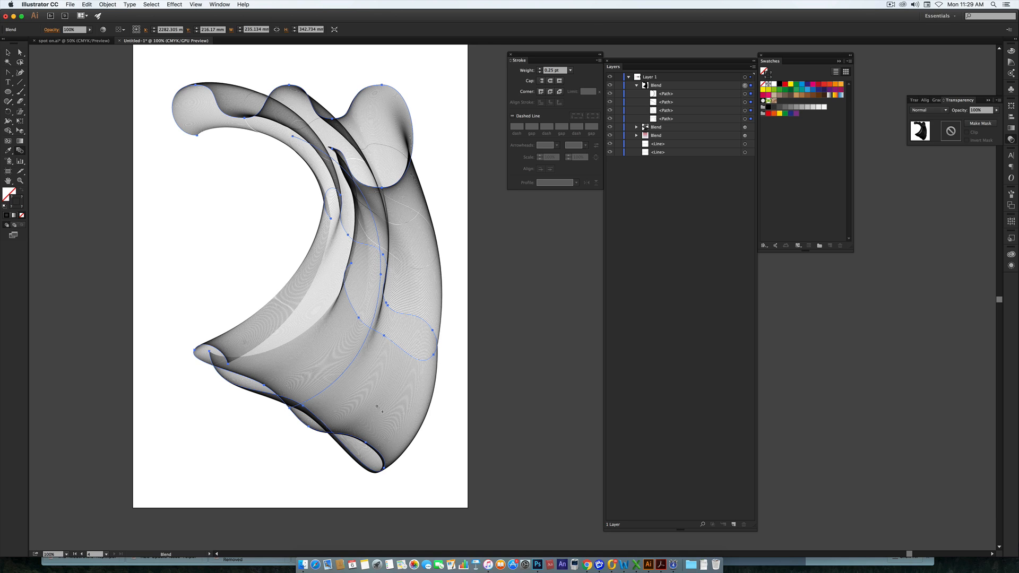
- Colour the strokes of the blend's upper and middle source curves with two neighbouring red swatches
click(750, 102)
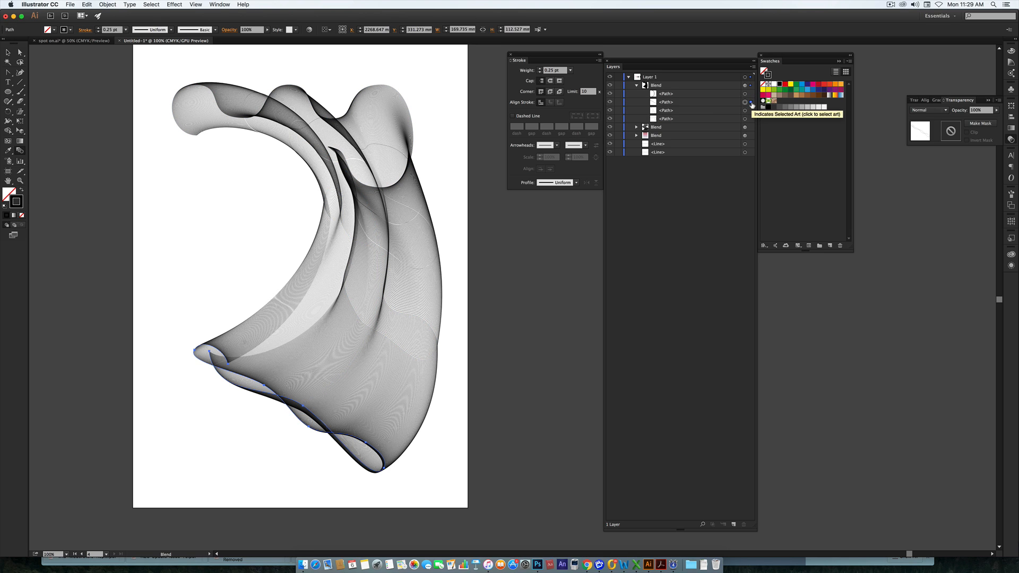
click(750, 118)
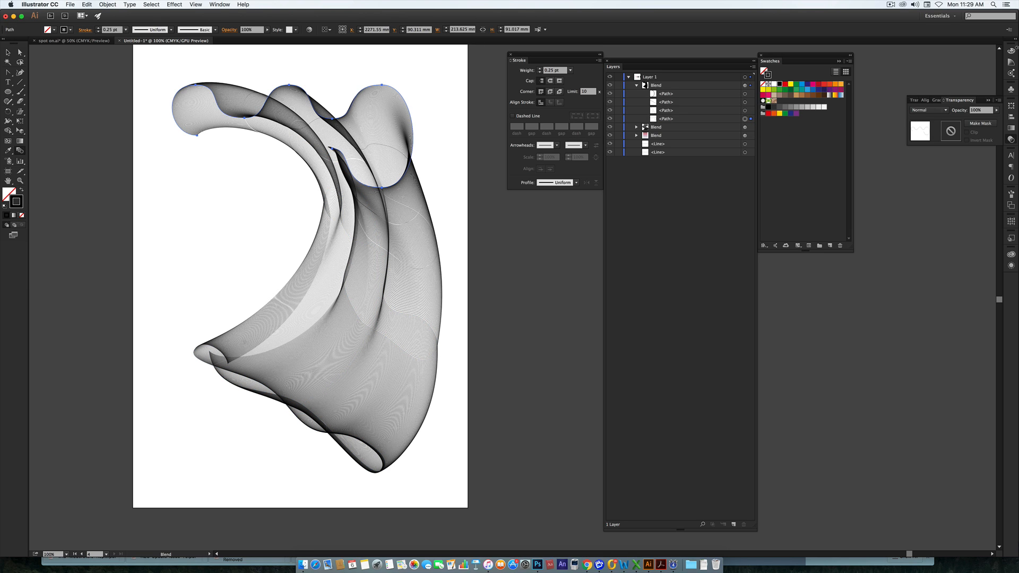
click(819, 86)
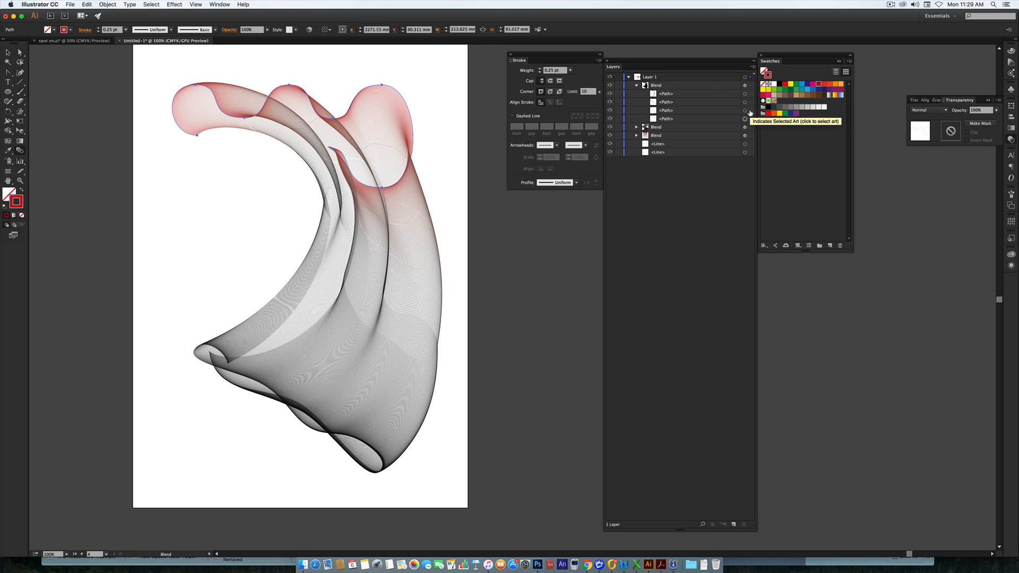
click(745, 111)
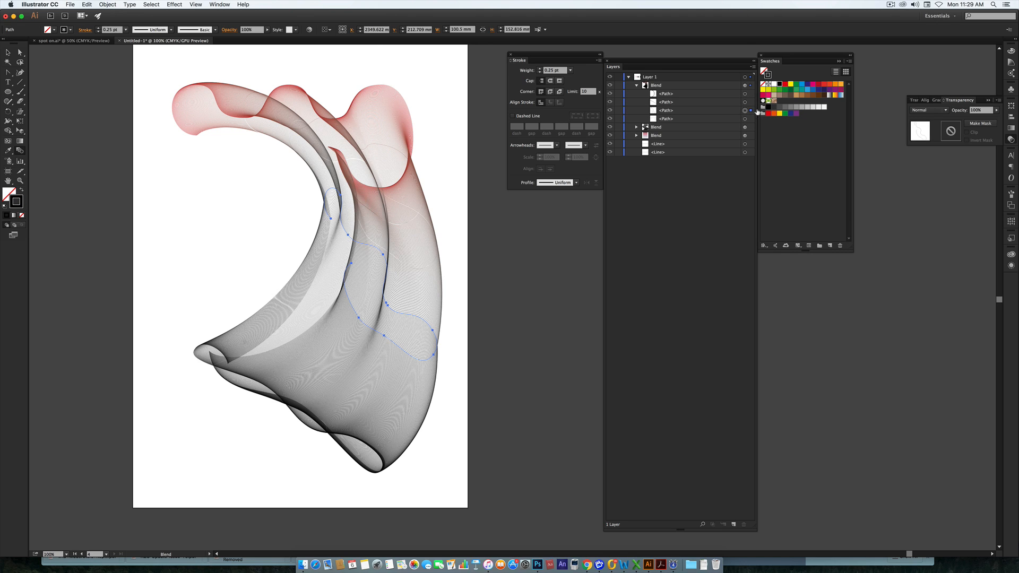
click(825, 84)
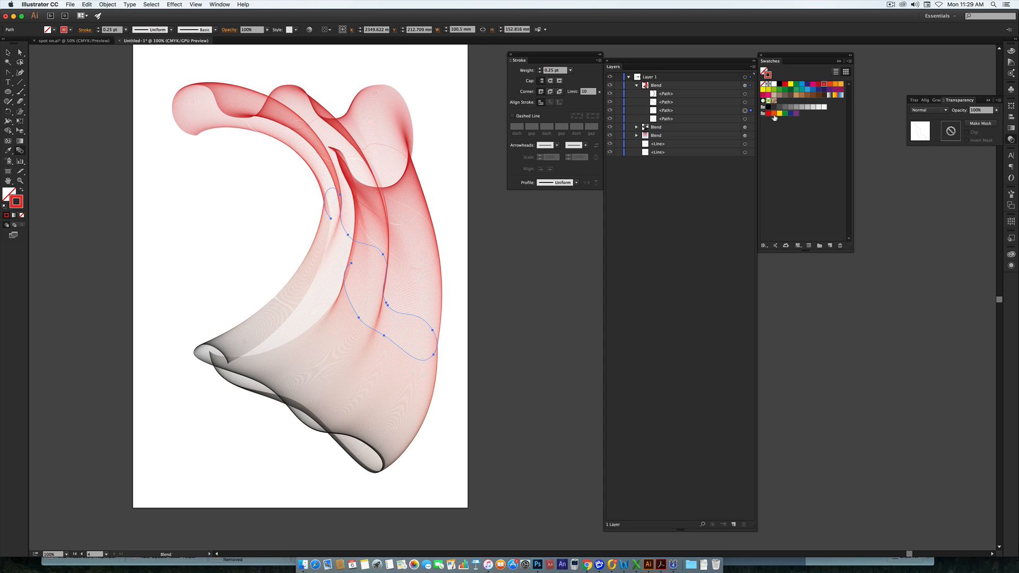
- Colour the stroke of the blend's lowest source curve dark blue
click(751, 101)
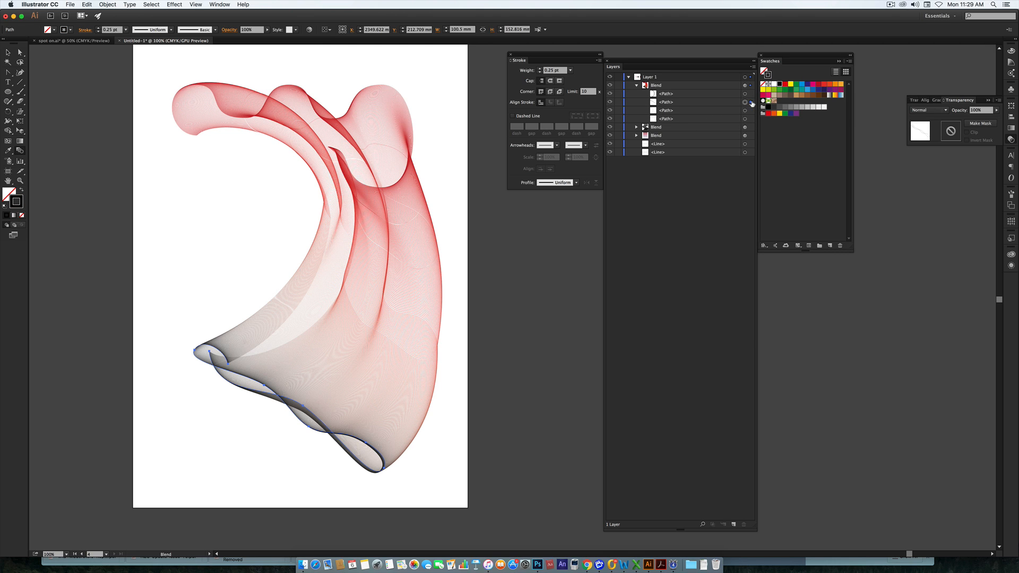
click(819, 90)
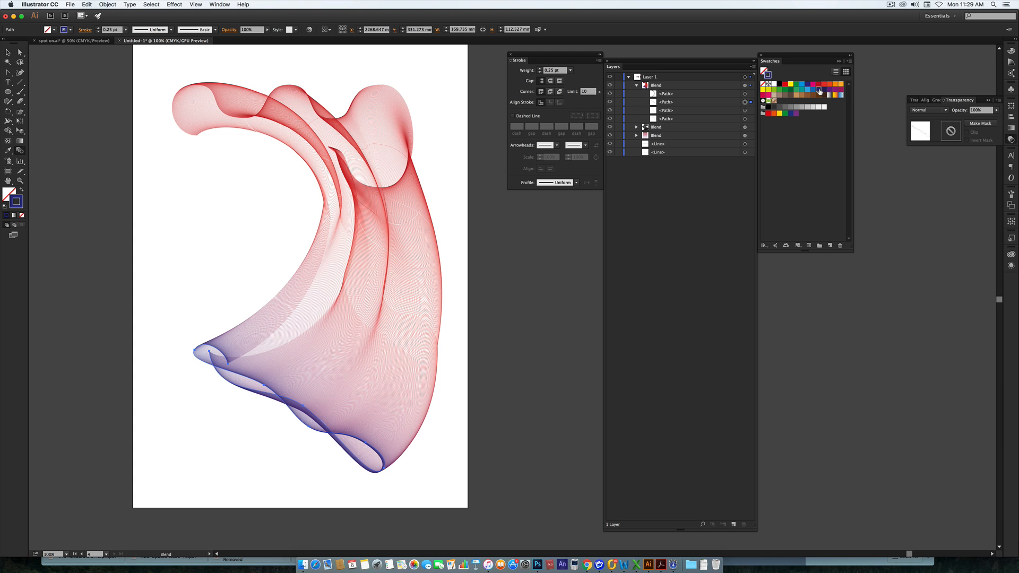
click(890, 4)
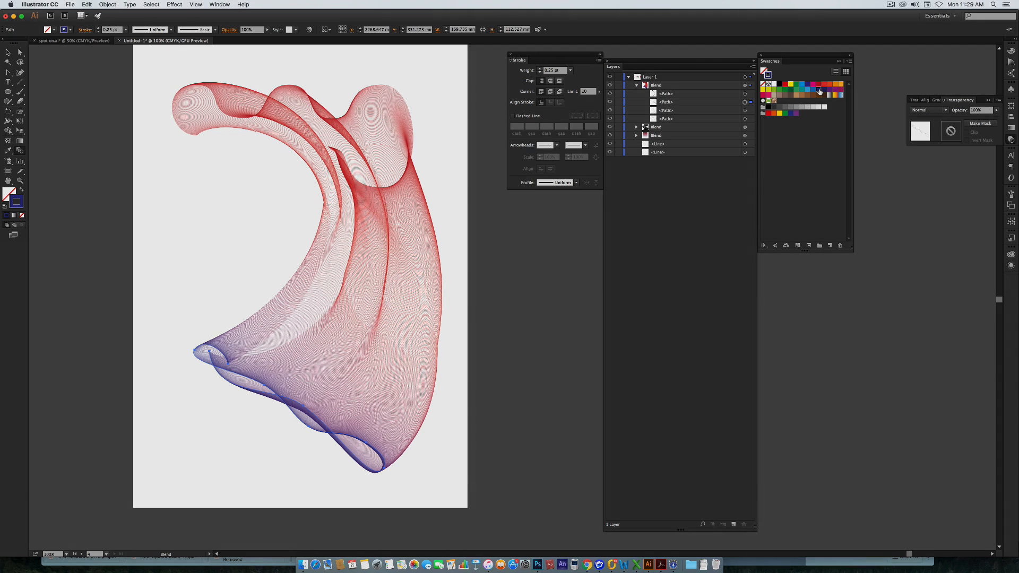